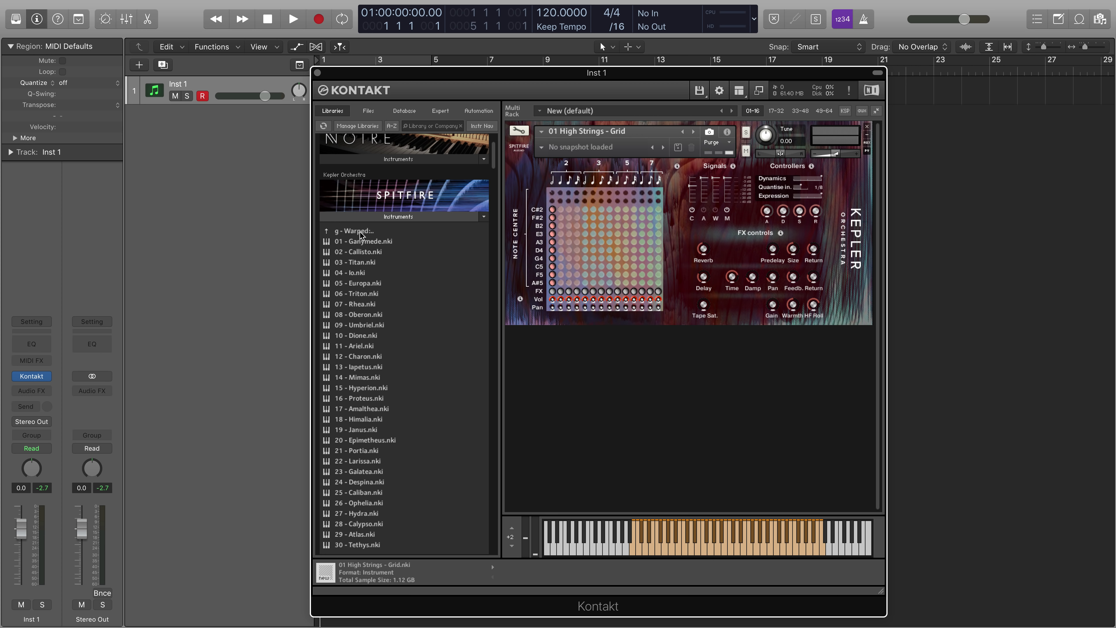
Return to the Kepler Orchestra folder list and try assigning all notes to the first columns of grid groups 3, 5 and 7
{"action": "left_click", "coordinate": [362, 232]}
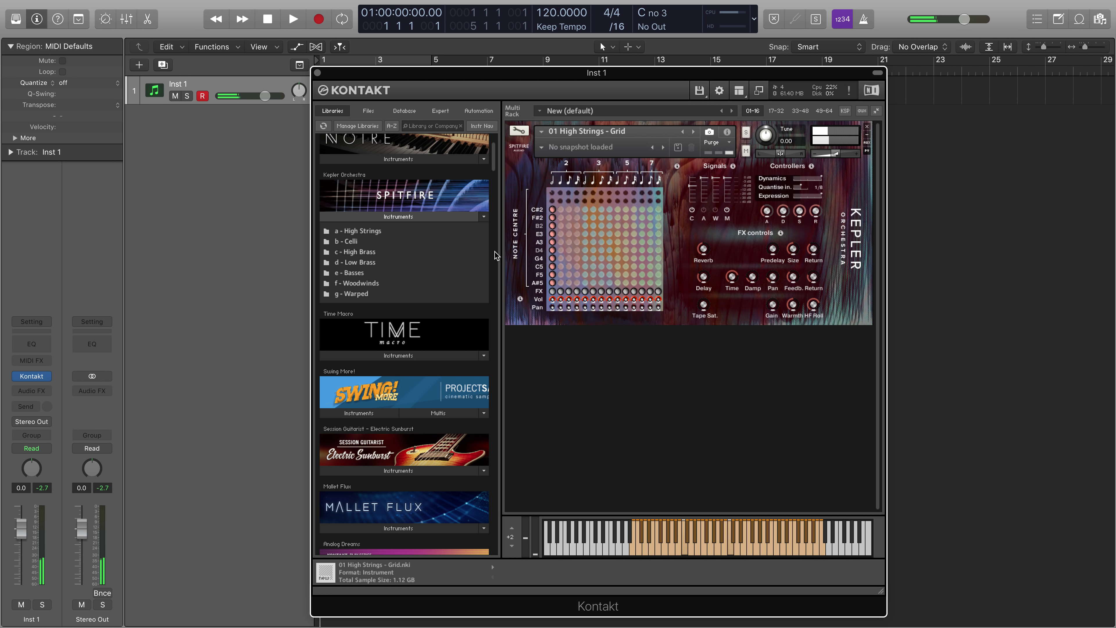
{"action": "left_click", "coordinate": [585, 210]}
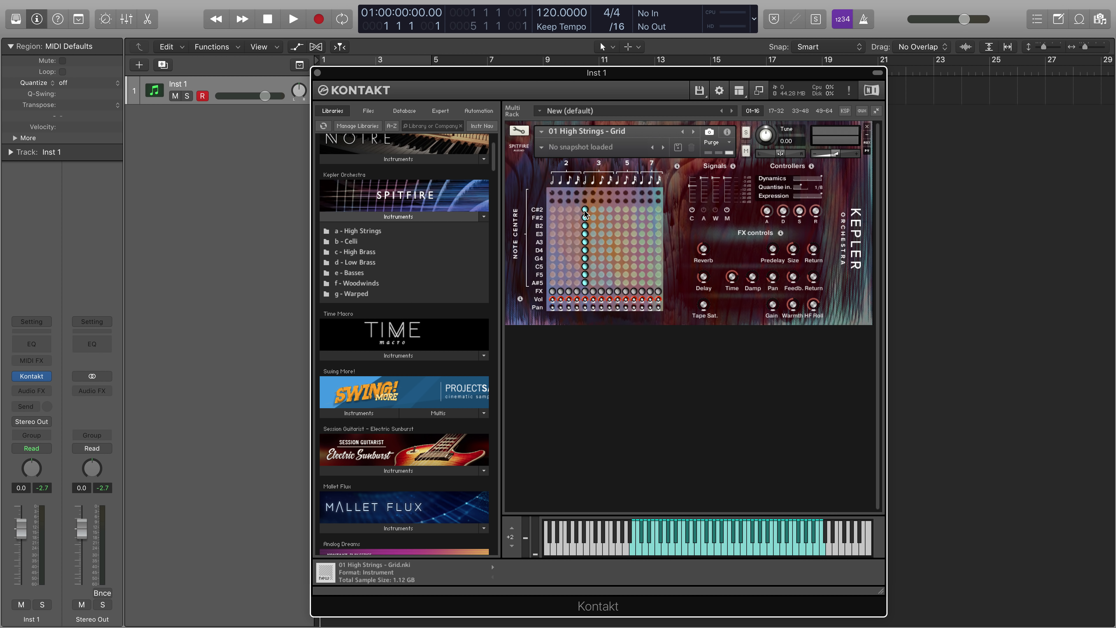
{"action": "left_click", "coordinate": [617, 209]}
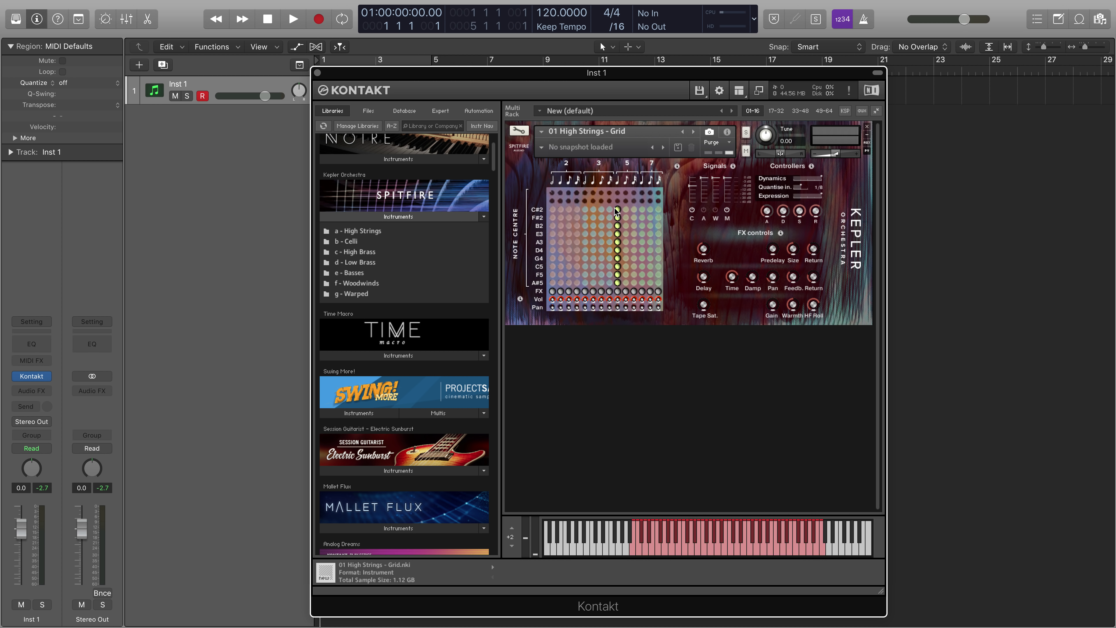
{"action": "left_click", "coordinate": [585, 209]}
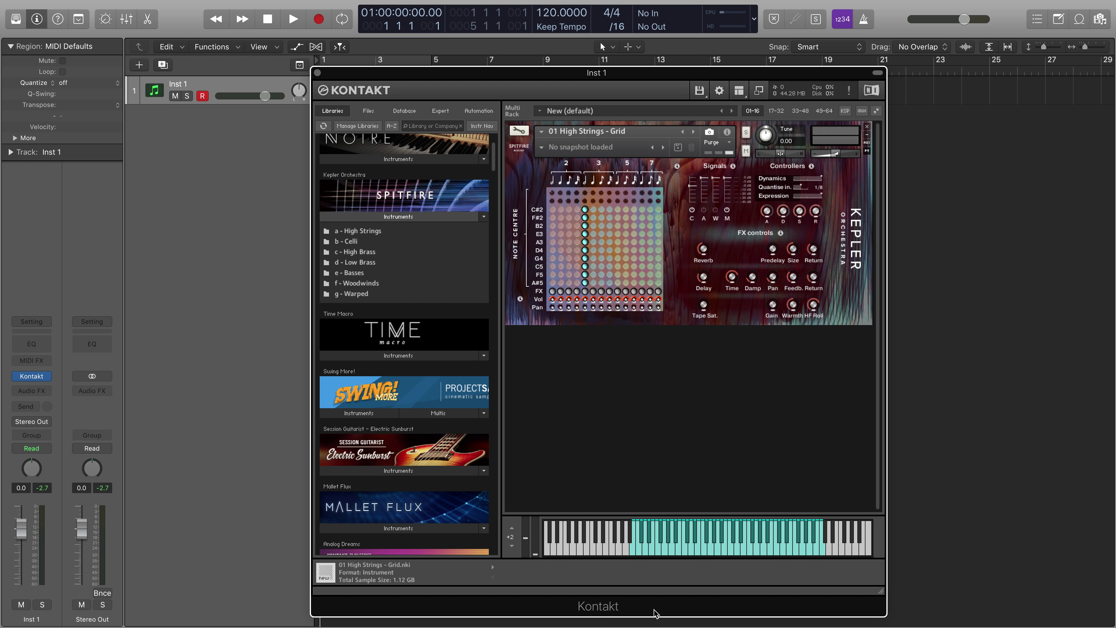
{"action": "left_click", "coordinate": [616, 208]}
{"action": "left_click", "coordinate": [641, 208]}
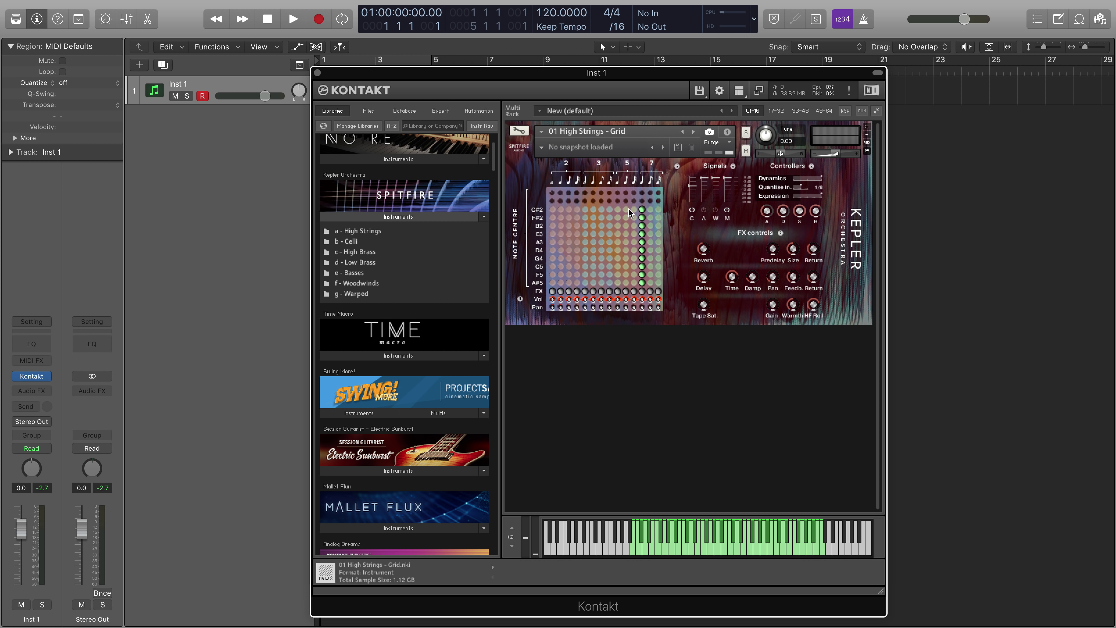
{"action": "left_click", "coordinate": [617, 209]}
{"action": "left_click", "coordinate": [585, 209]}
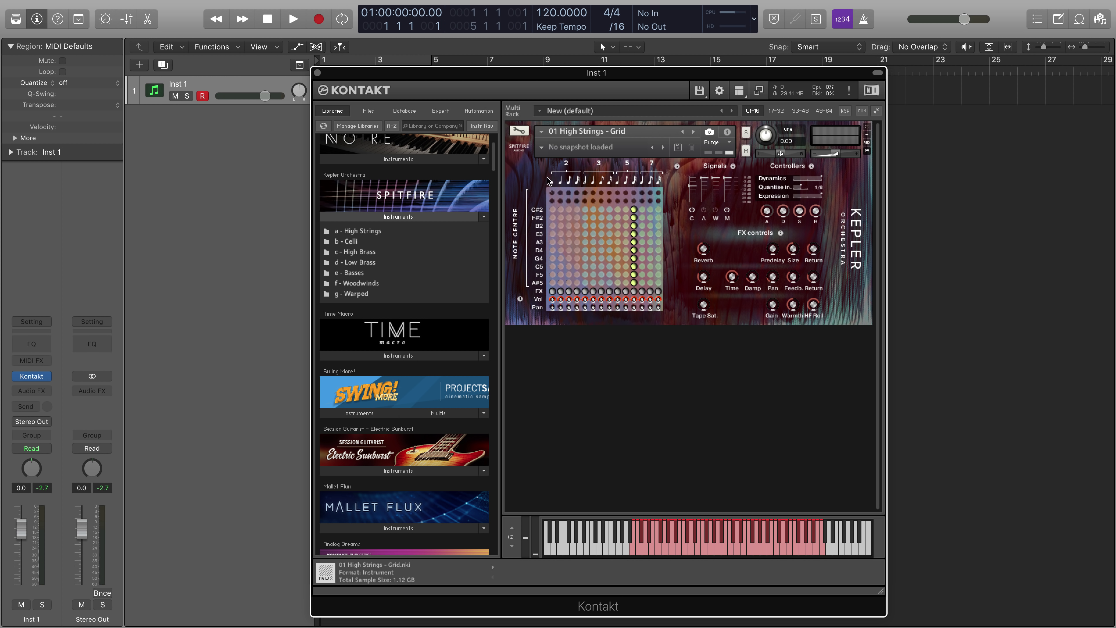
Reset all notes to group 2's first column, then spread C#2 and F5 to group 3, E3 to group 5, D4 and A#5 to group 7
{"action": "left_click", "coordinate": [552, 210]}
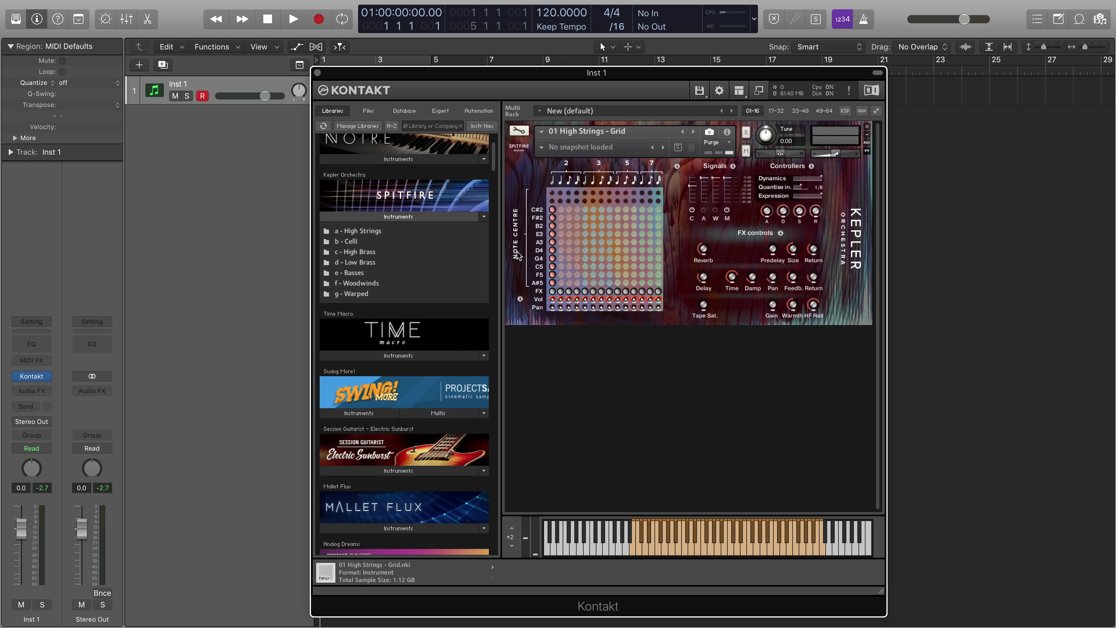
{"action": "left_click", "coordinate": [584, 209]}
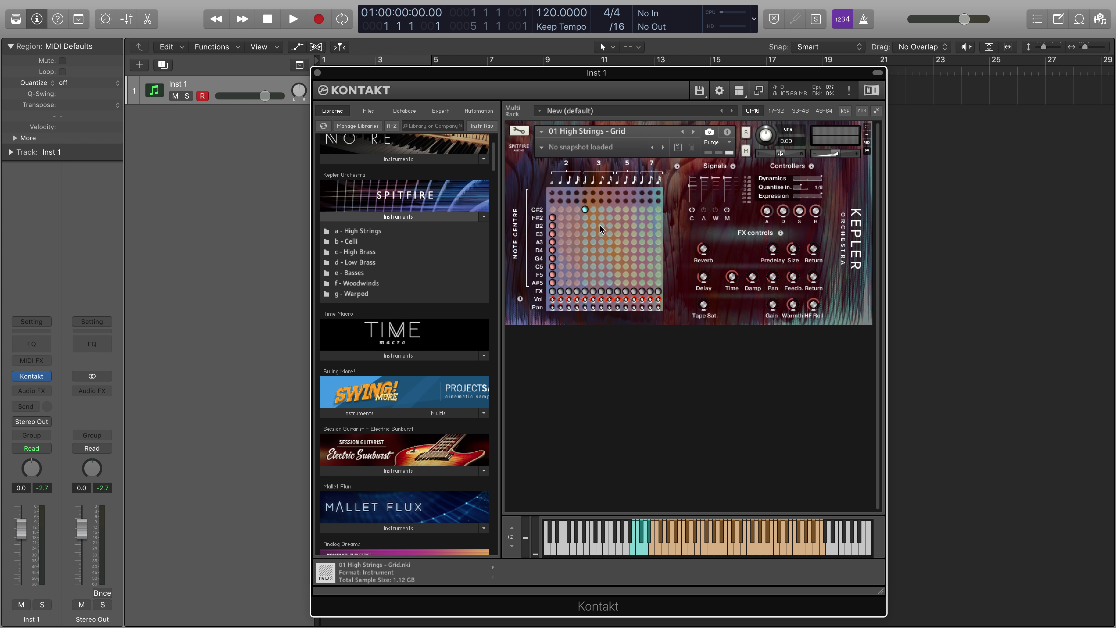
{"action": "left_click", "coordinate": [617, 233]}
{"action": "left_click", "coordinate": [642, 251]}
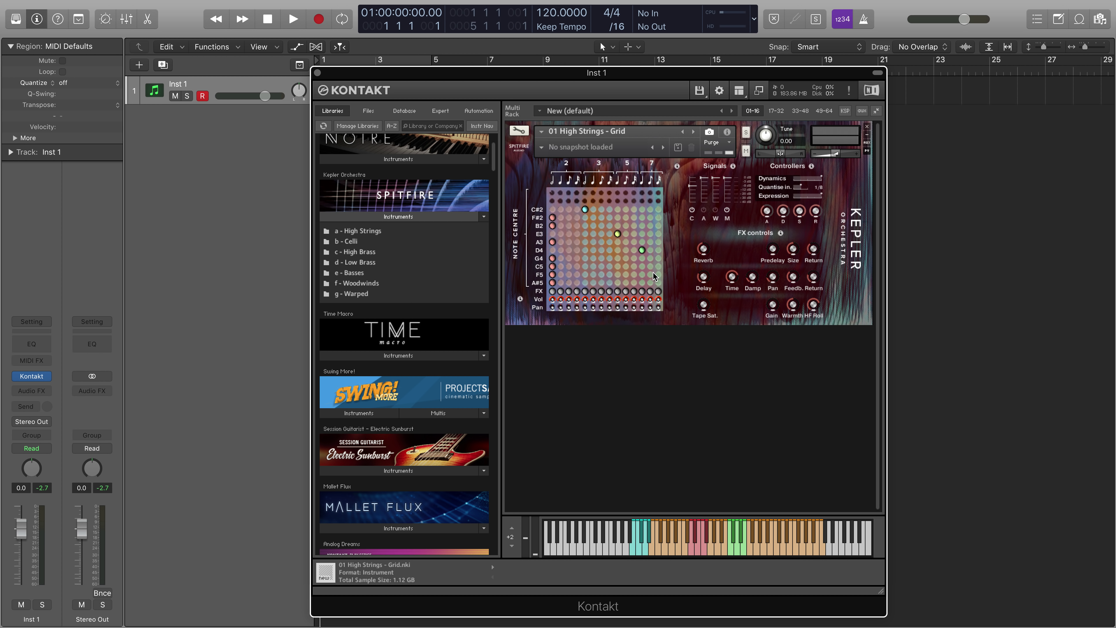
{"action": "left_click", "coordinate": [657, 283]}
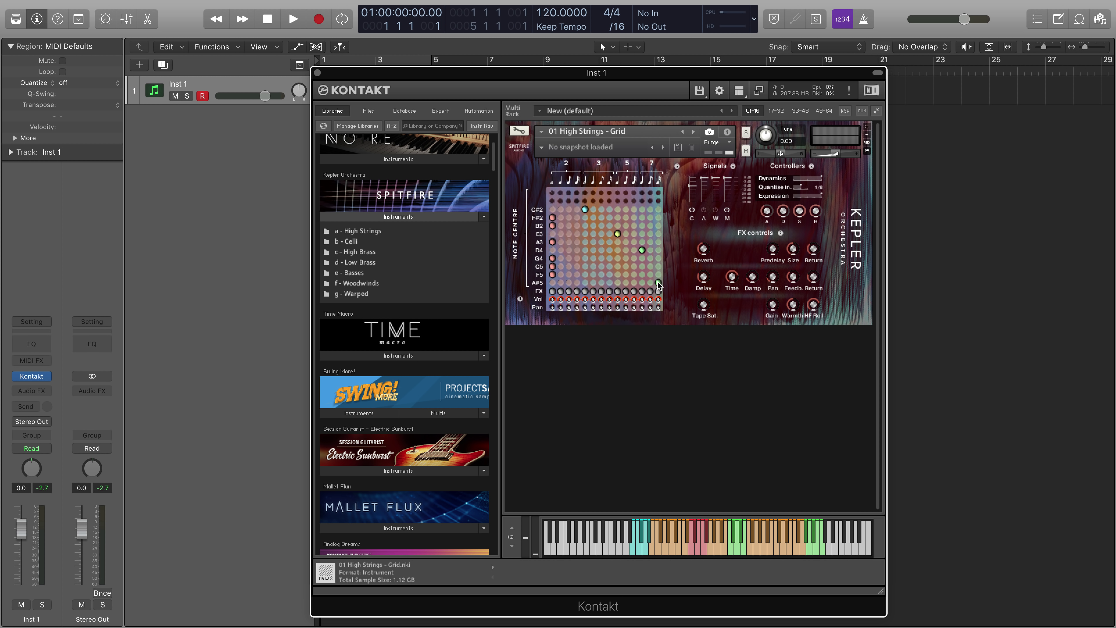
{"action": "left_click", "coordinate": [585, 274]}
Turn the Delay level in the FX controls down to -inf dB
{"action": "mouse_move", "coordinate": [704, 251]}
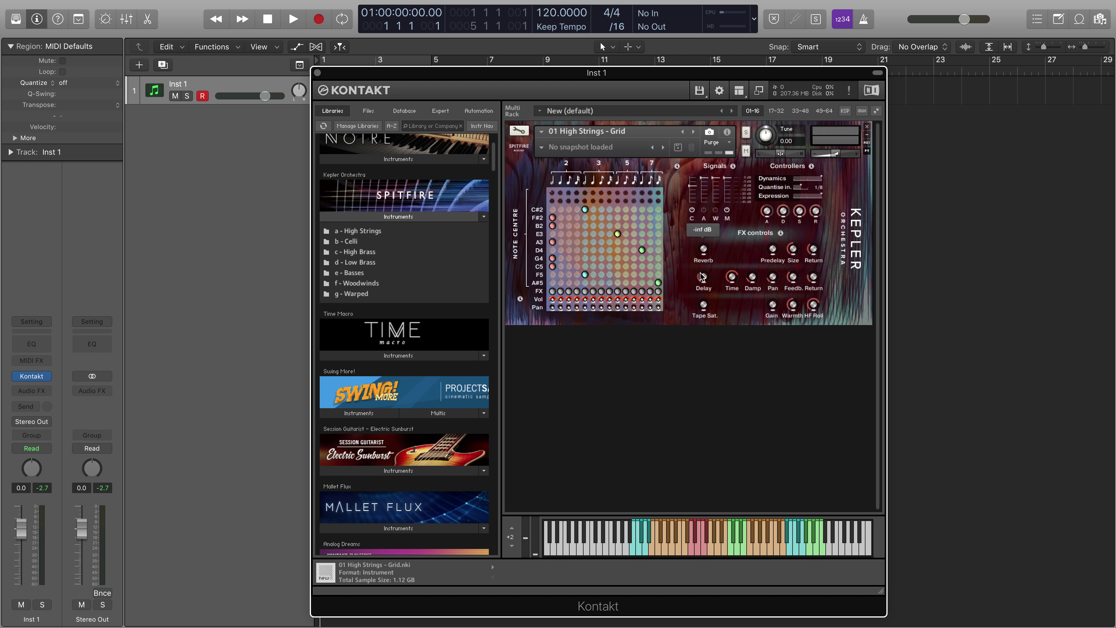
{"action": "mouse_move", "coordinate": [704, 281]}
{"action": "left_click_drag", "start_coordinate": [704, 280], "coordinate": [707, 455]}
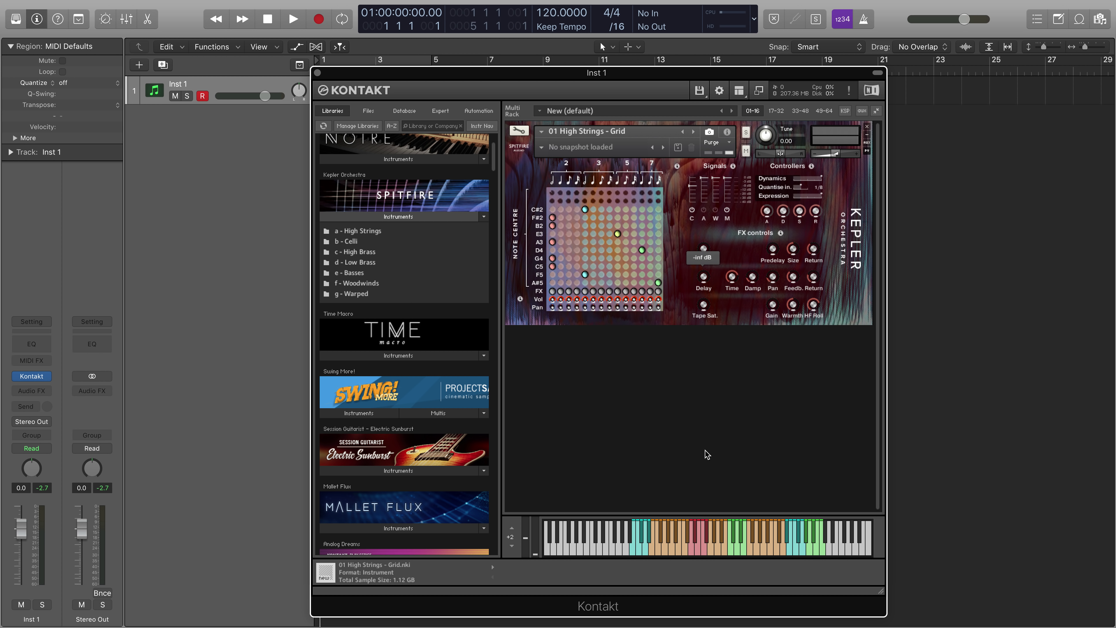
{"action": "left_click_drag", "start_coordinate": [707, 455], "coordinate": [706, 454]}
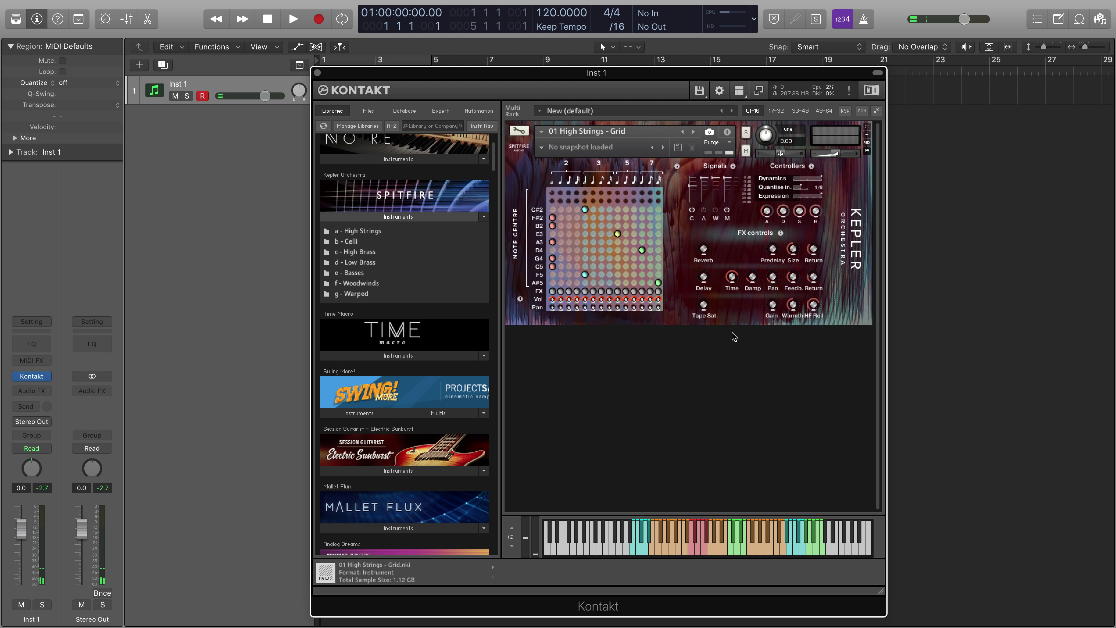
{"action": "left_click_drag", "start_coordinate": [707, 287], "coordinate": [709, 253]}
Open the High Strings folder and load 05 High Strings - Momentum Grid in place of the current instrument
{"action": "left_click", "coordinate": [398, 232]}
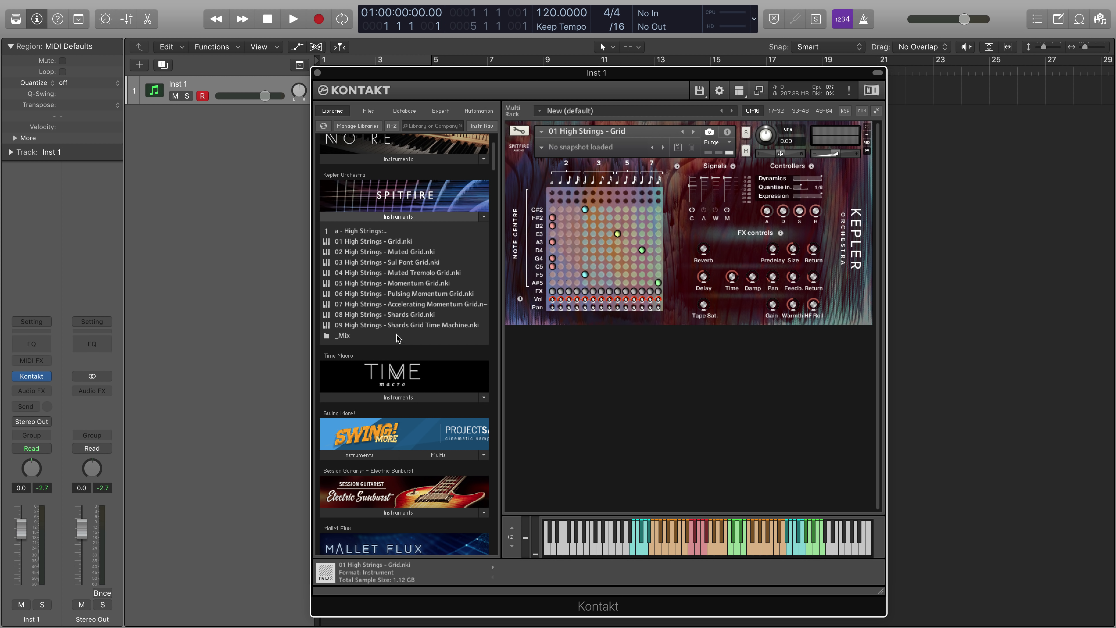
{"action": "left_click", "coordinate": [393, 283]}
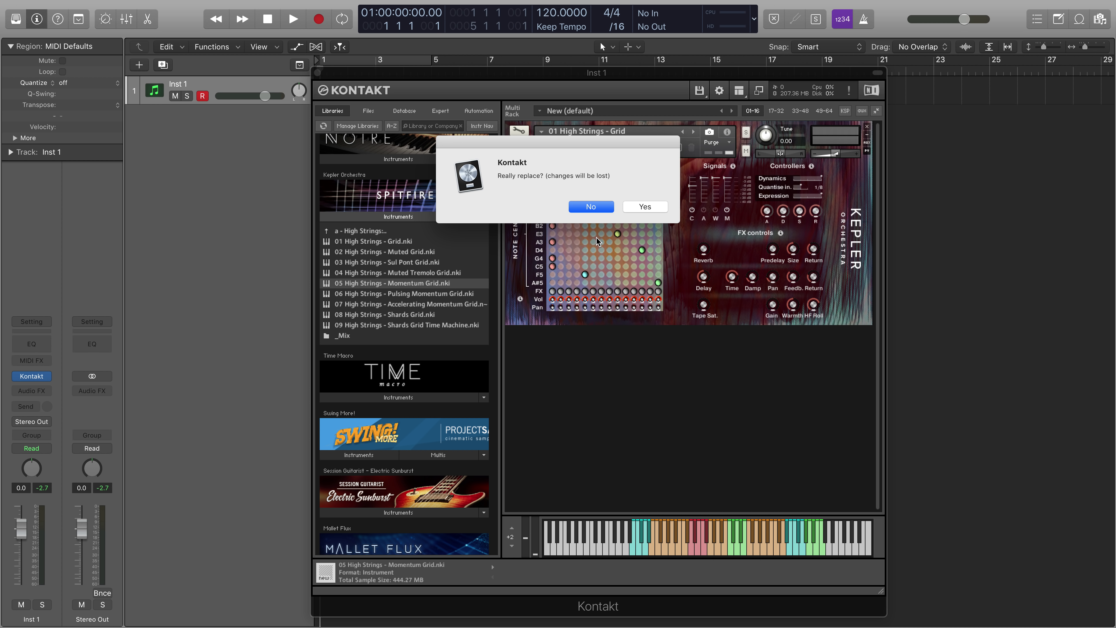
{"action": "left_click", "coordinate": [651, 207]}
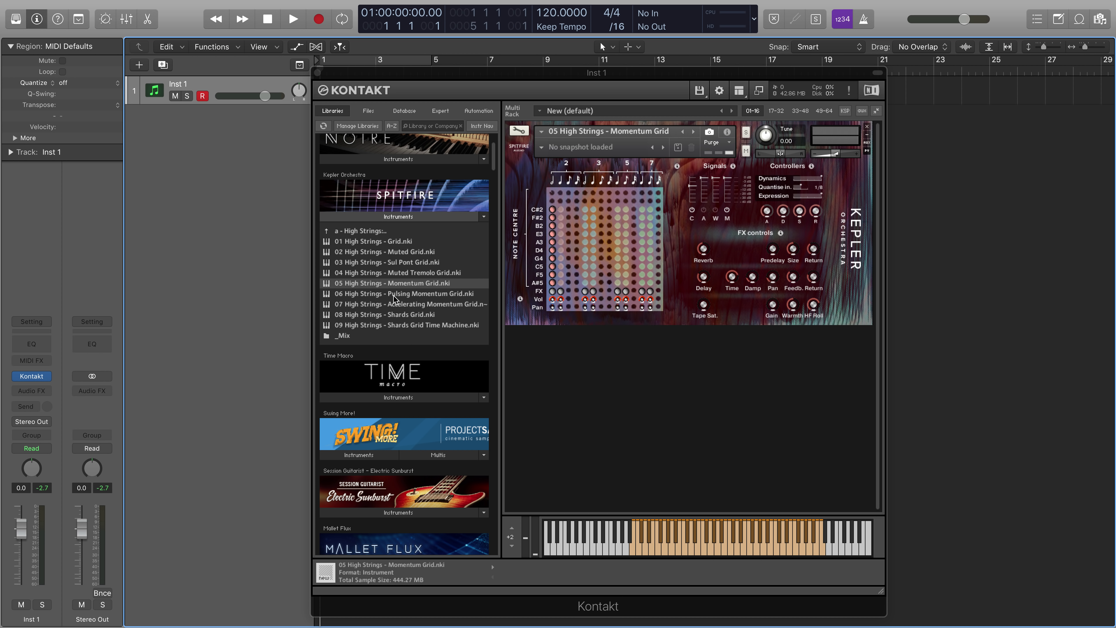
Replace the loaded instrument with 06 High Strings - Pulsing Momentum Grid
{"action": "left_click_drag", "start_coordinate": [397, 294], "coordinate": [573, 272]}
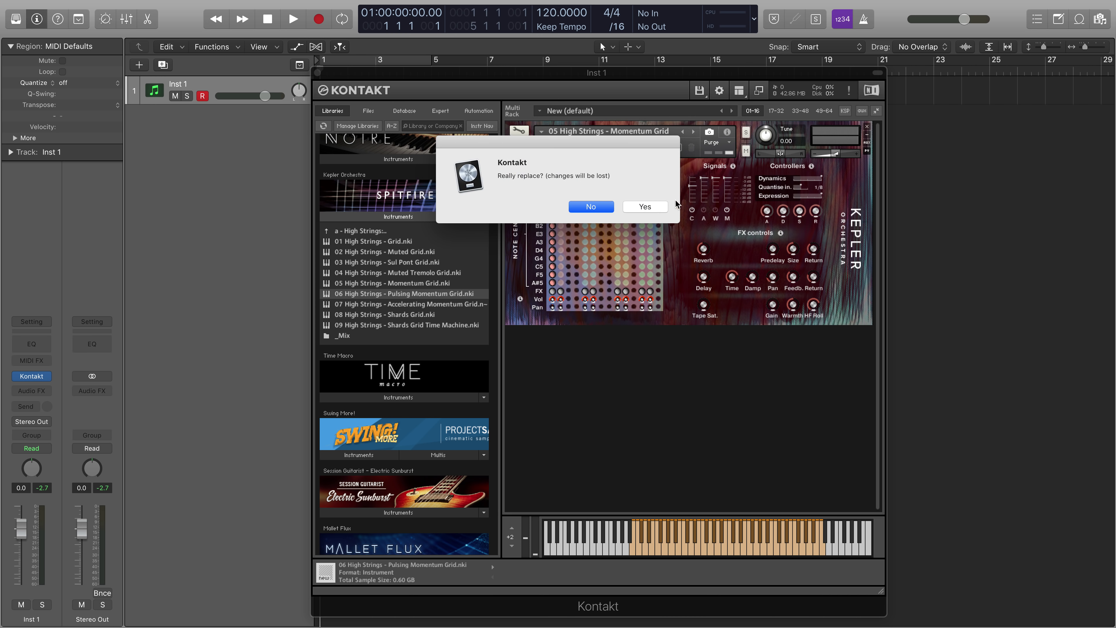
{"action": "left_click", "coordinate": [660, 206]}
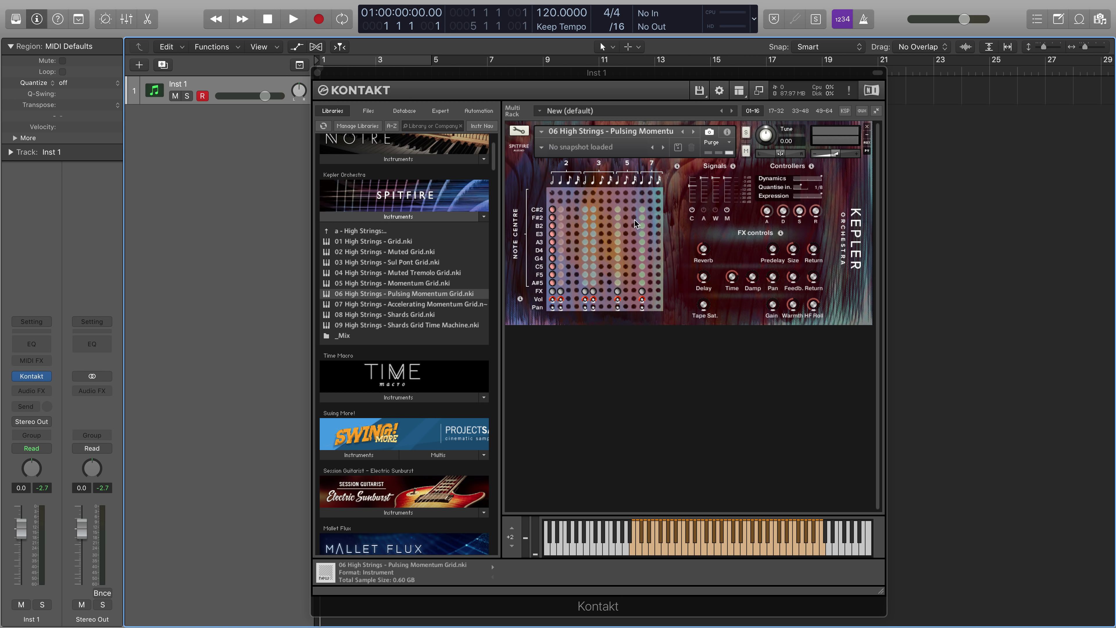
Assign F#2 to the first group-3 column, D4 and G4 to the first group-5 column, and F5, A#5 and C#2 to the first group-7 column
{"action": "left_click", "coordinate": [584, 207]}
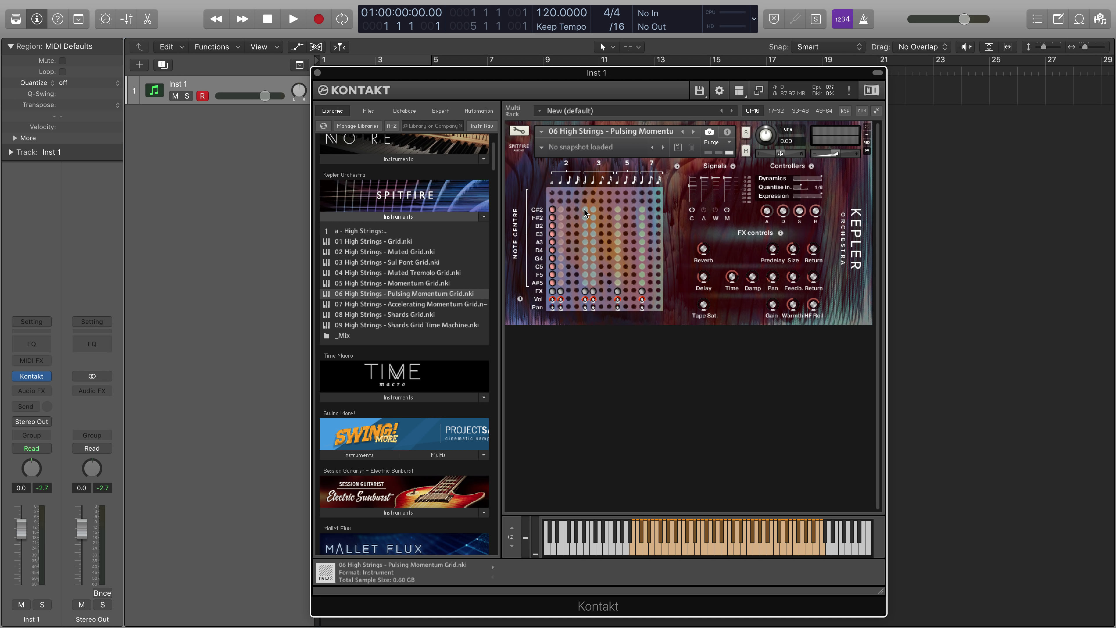
{"action": "left_click", "coordinate": [585, 218]}
{"action": "left_click", "coordinate": [585, 210]}
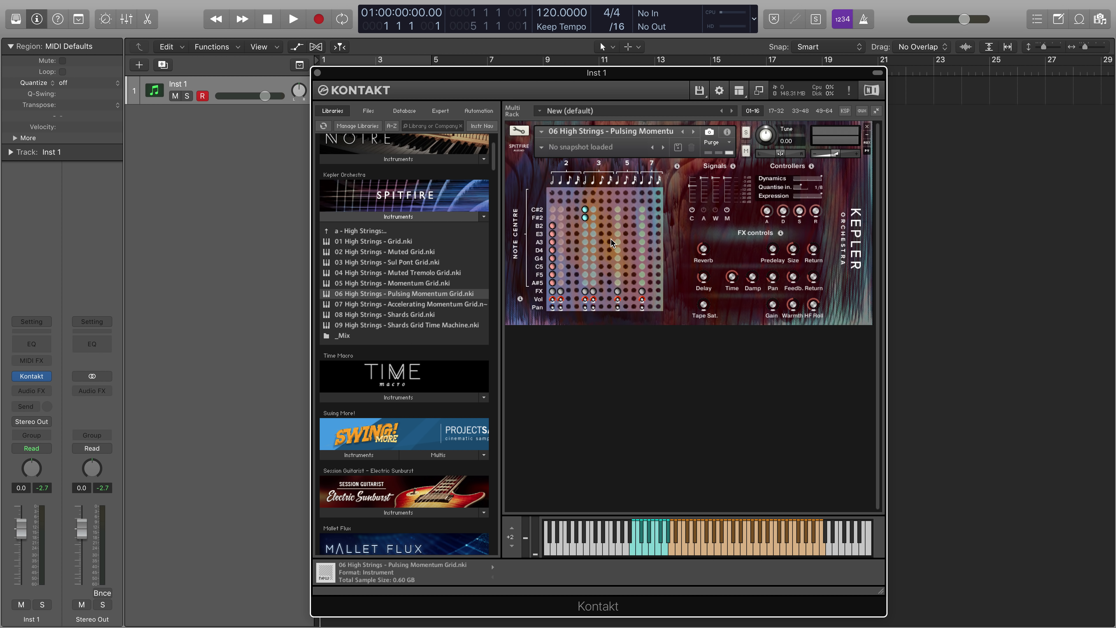
{"action": "left_click", "coordinate": [616, 250]}
{"action": "left_click", "coordinate": [617, 258]}
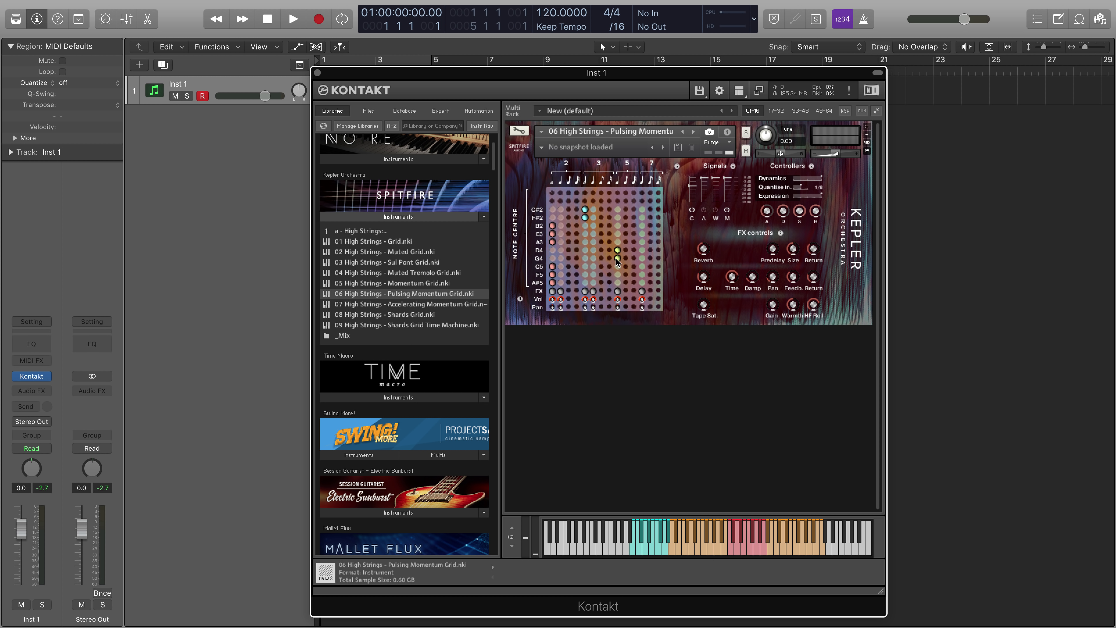
{"action": "left_click", "coordinate": [641, 275]}
{"action": "left_click", "coordinate": [641, 283]}
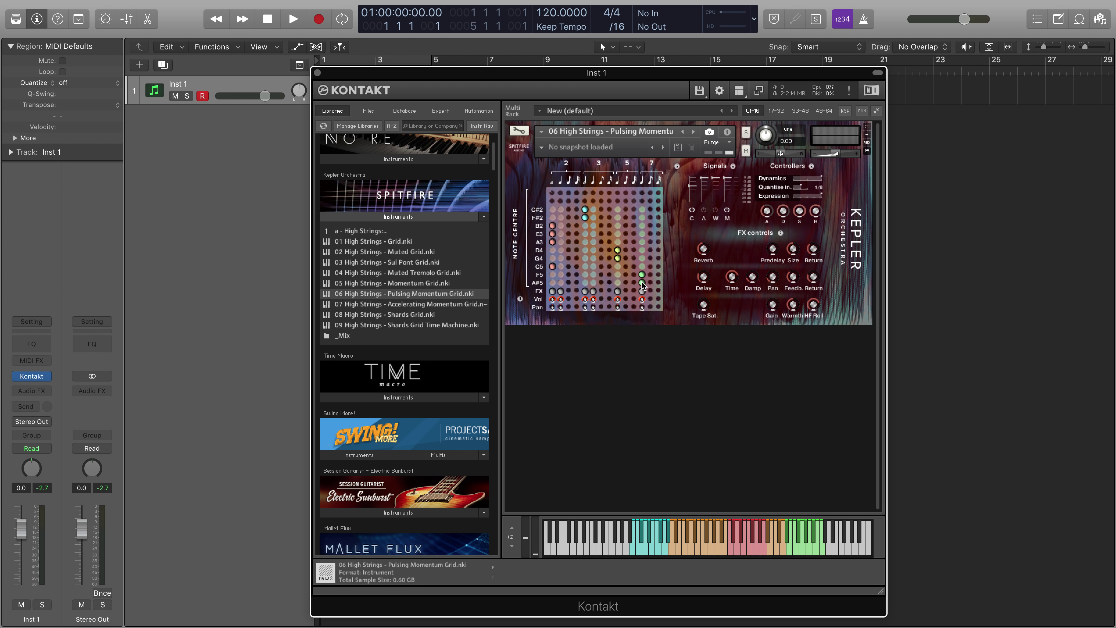
{"action": "left_click", "coordinate": [642, 210]}
Load the snapshot High Strings Pulsing Momentum Grid - Fast Ripples
{"action": "left_click", "coordinate": [542, 147]}
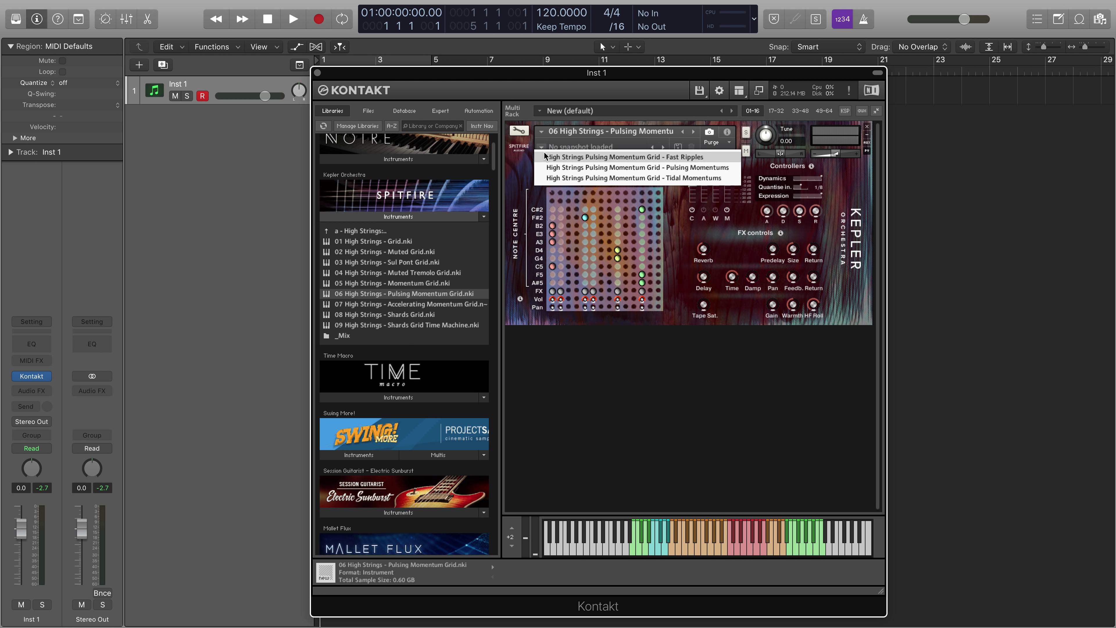
{"action": "left_click", "coordinate": [567, 158]}
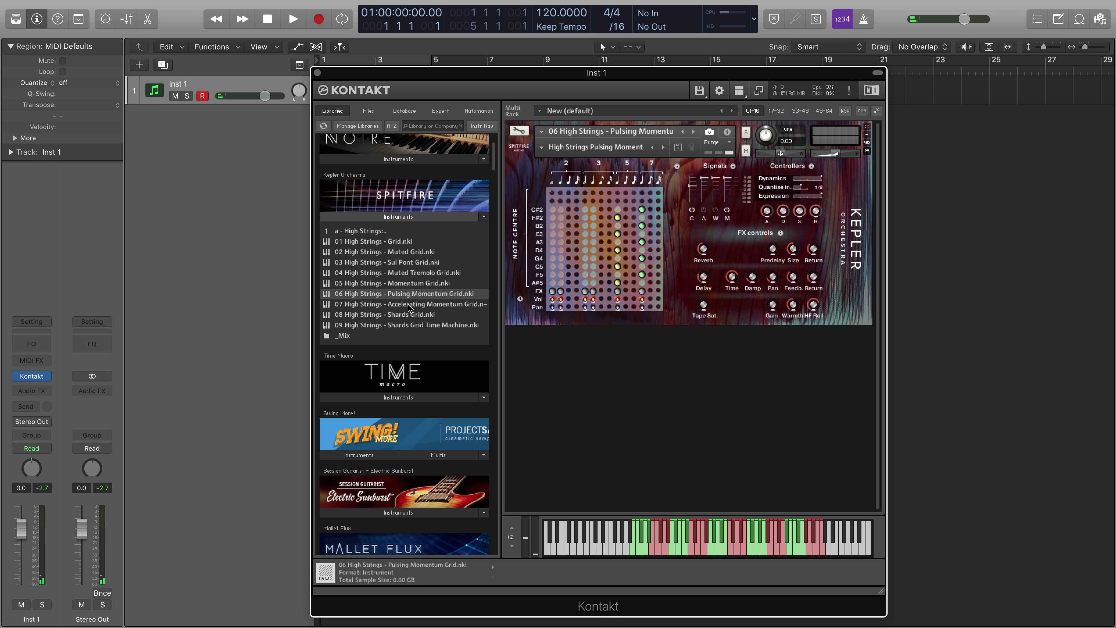
Replace the loaded instrument with 07 High Strings - Accelerating Momentum Grid
{"action": "left_click_drag", "start_coordinate": [409, 304], "coordinate": [687, 211]}
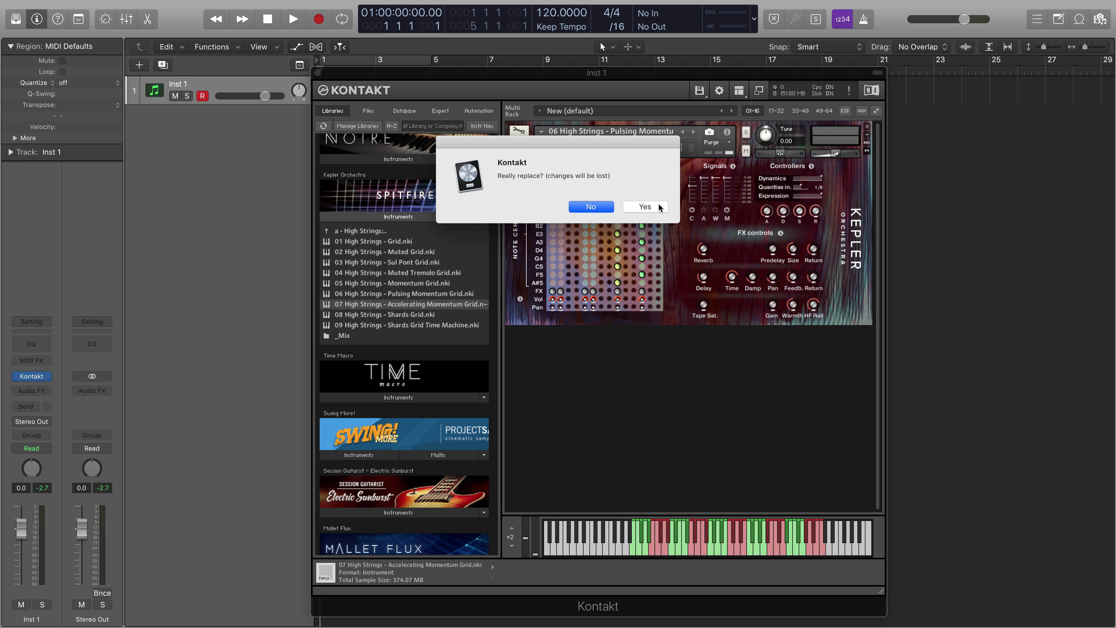
{"action": "left_click", "coordinate": [658, 205]}
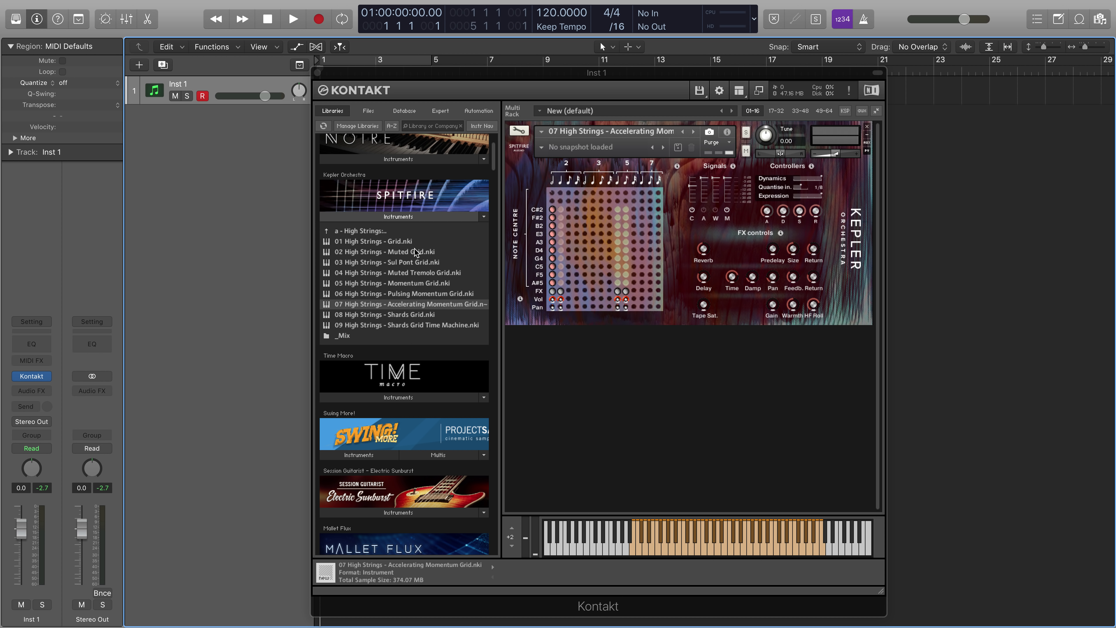
Replace the loaded instrument with 08 High Strings - Shards Grid
{"action": "left_click", "coordinate": [411, 315]}
{"action": "left_click_drag", "start_coordinate": [437, 319], "coordinate": [587, 264]}
{"action": "left_click", "coordinate": [631, 210]}
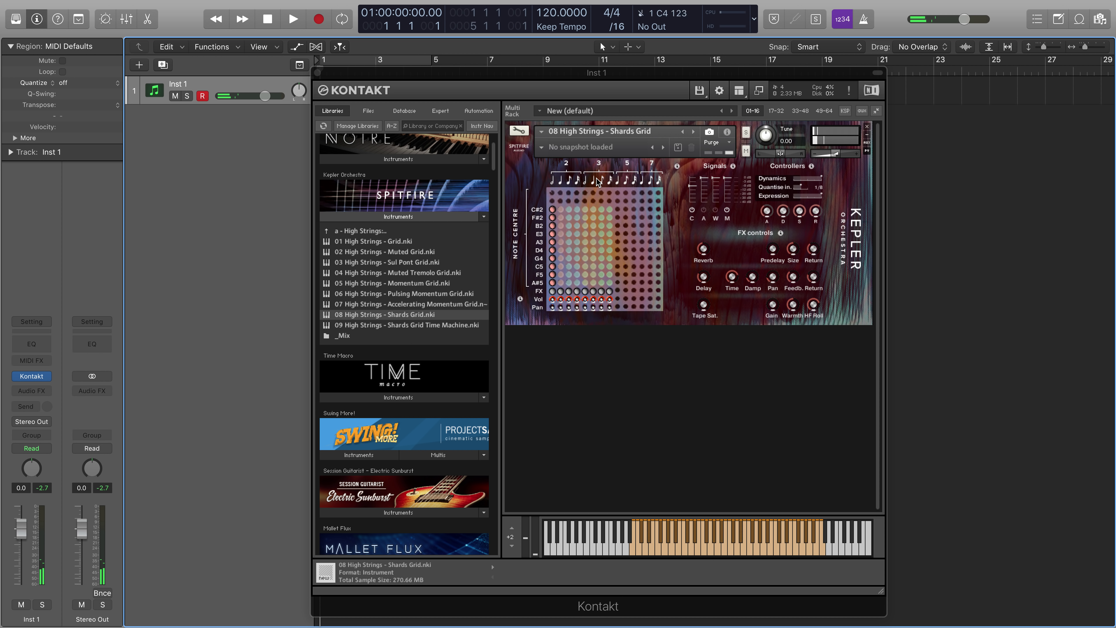
Assign the notes C#2 through A3 to the fourth column of group 2, keeping D4 in the first column
{"action": "left_click", "coordinate": [576, 209]}
{"action": "left_click", "coordinate": [576, 226]}
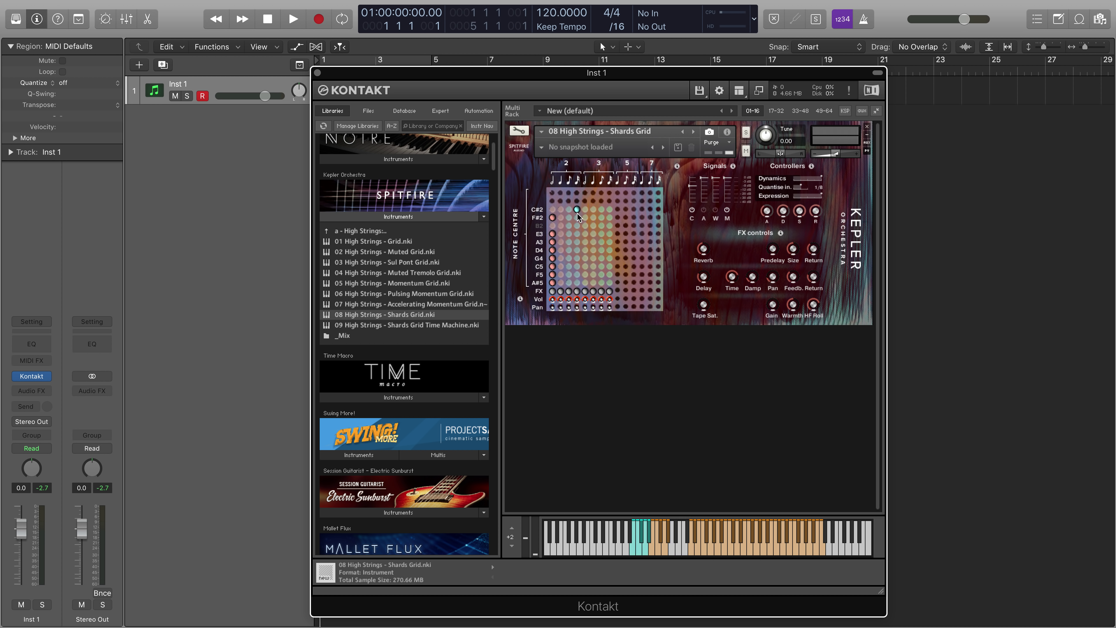
{"action": "left_click_drag", "start_coordinate": [576, 219], "coordinate": [576, 250]}
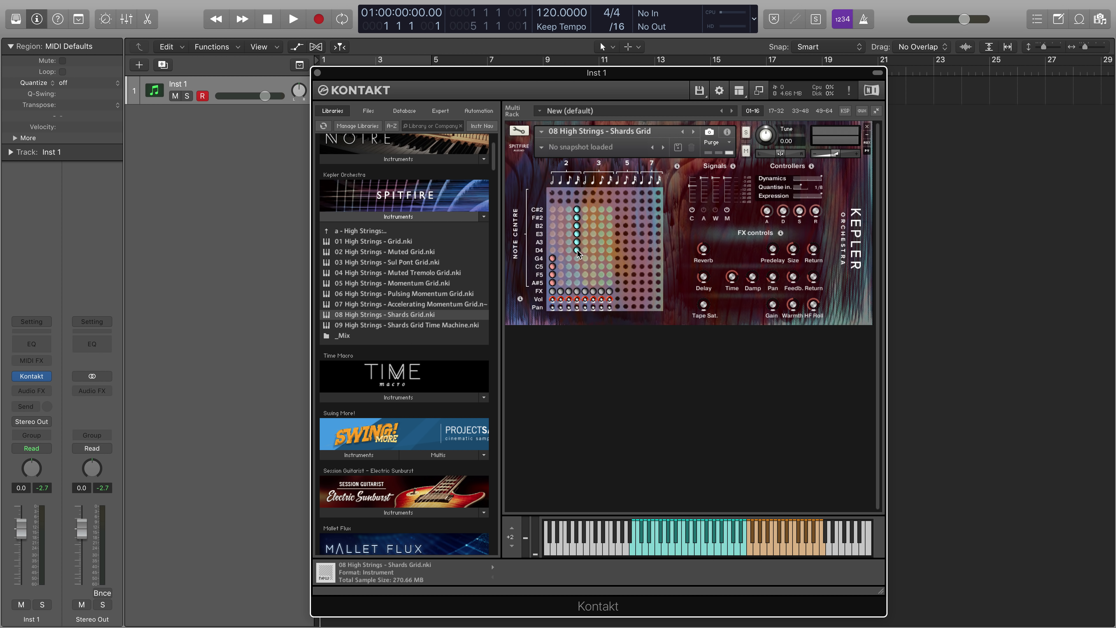
{"action": "left_click", "coordinate": [553, 250]}
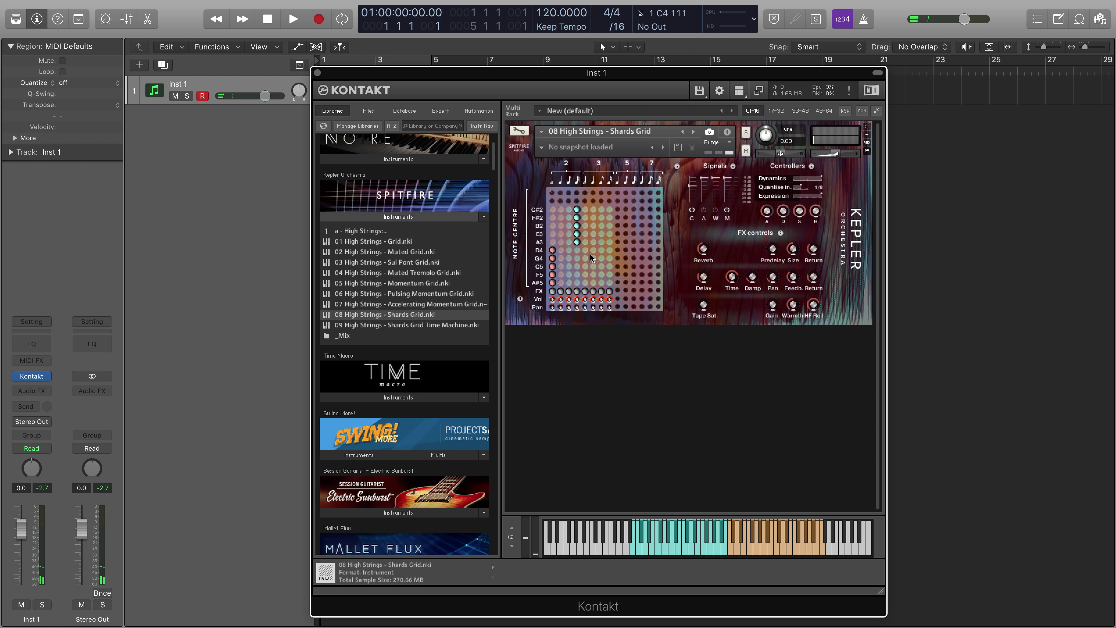
Open the Celli folder and load 09 Celli - Dopplers Grid in place of the current instrument
{"action": "left_click", "coordinate": [385, 232]}
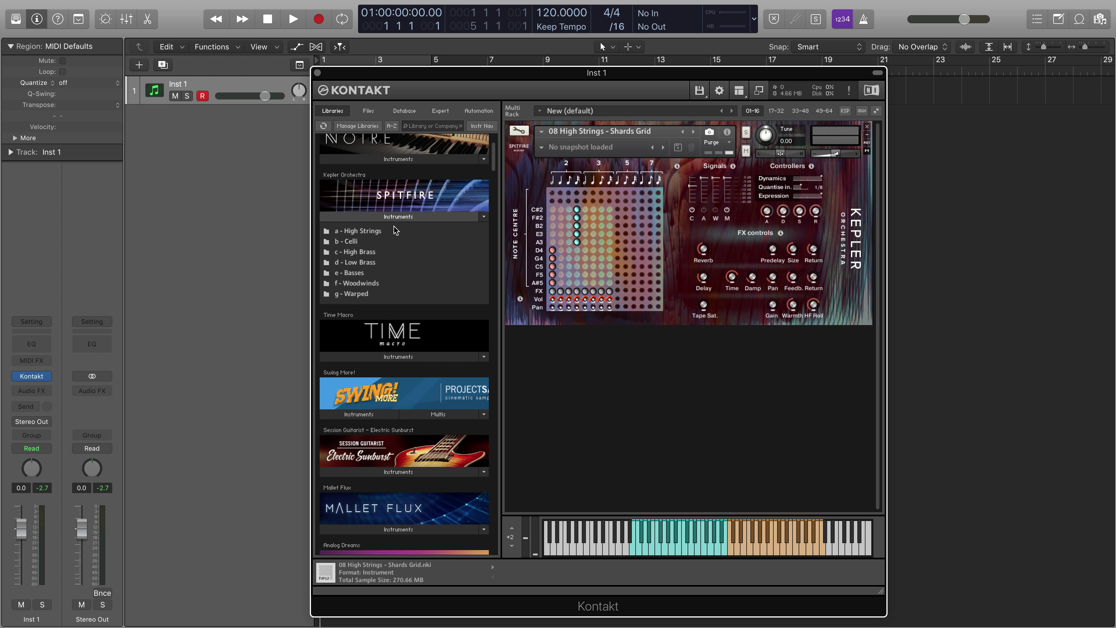
{"action": "left_click", "coordinate": [368, 241]}
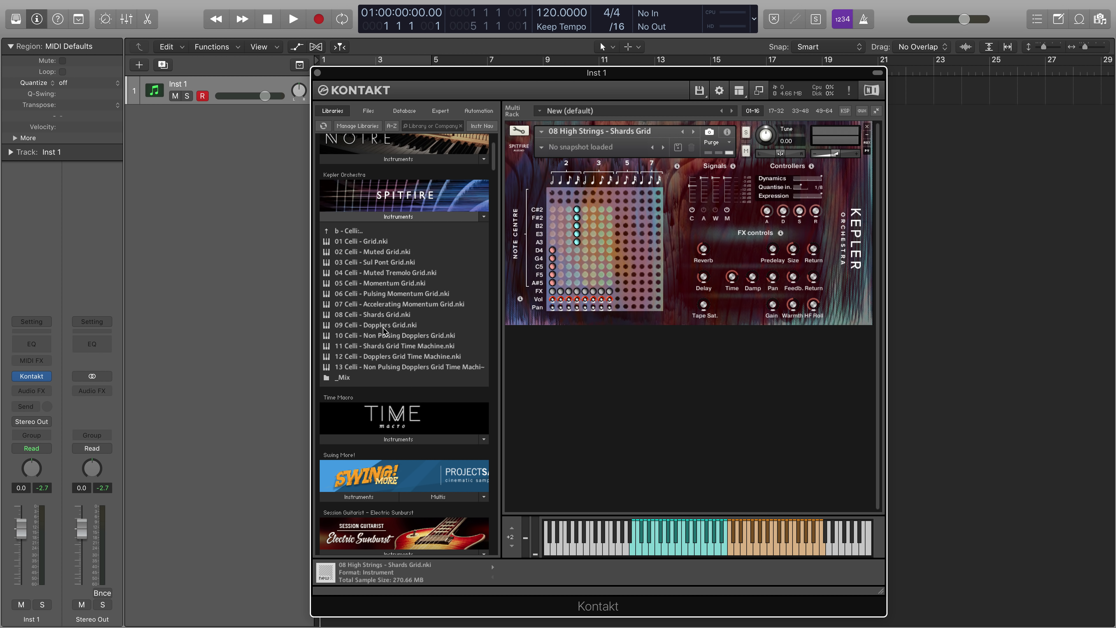
{"action": "left_click_drag", "start_coordinate": [383, 331], "coordinate": [679, 207]}
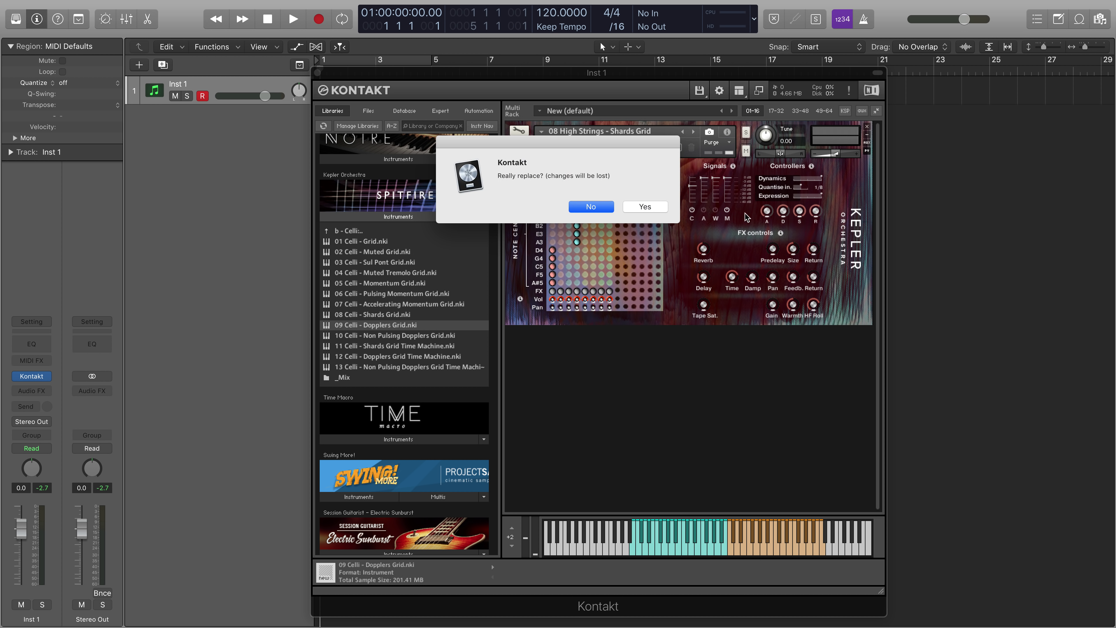
{"action": "left_click", "coordinate": [660, 207]}
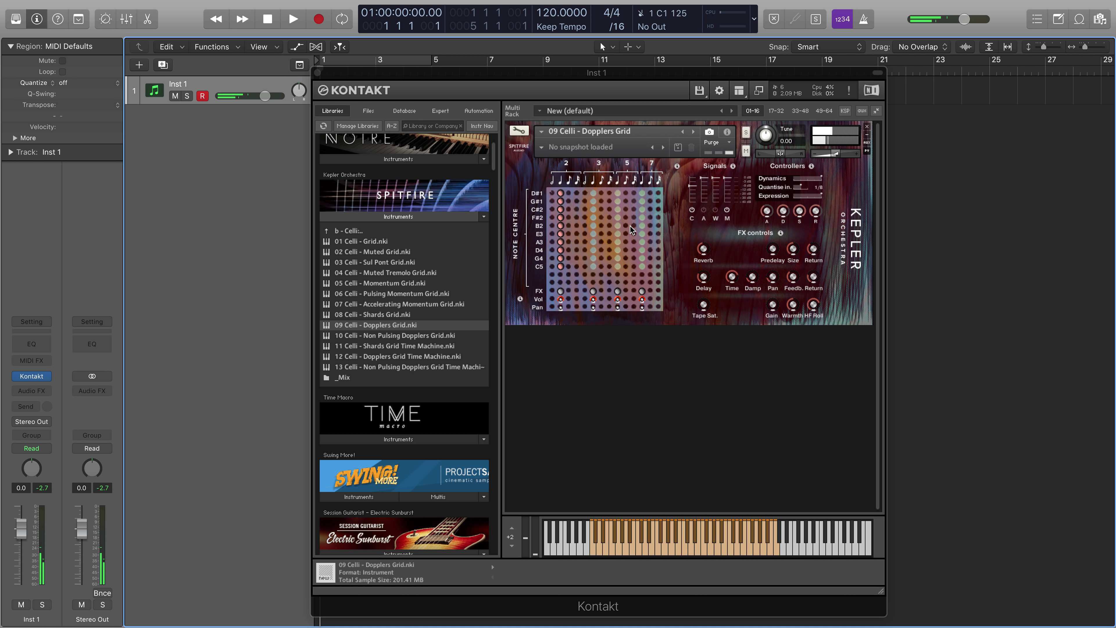
Load 10 Celli - Non Pulsing Dopplers Grid in place of the current instrument
{"action": "left_click", "coordinate": [407, 336]}
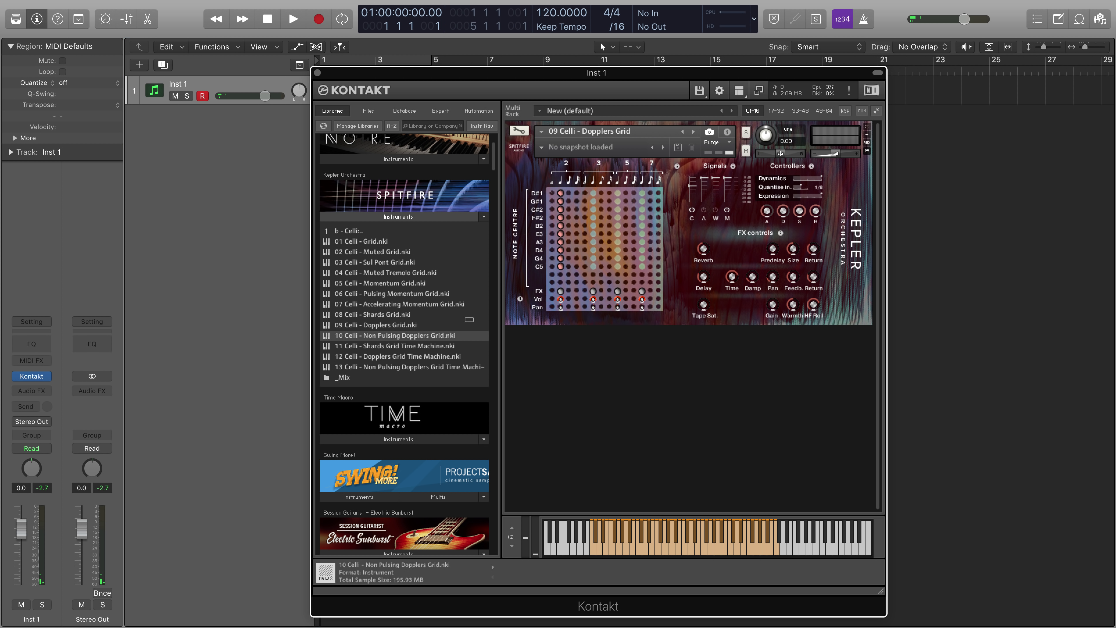
{"action": "left_click_drag", "start_coordinate": [591, 270], "coordinate": [592, 270]}
{"action": "left_click", "coordinate": [638, 207]}
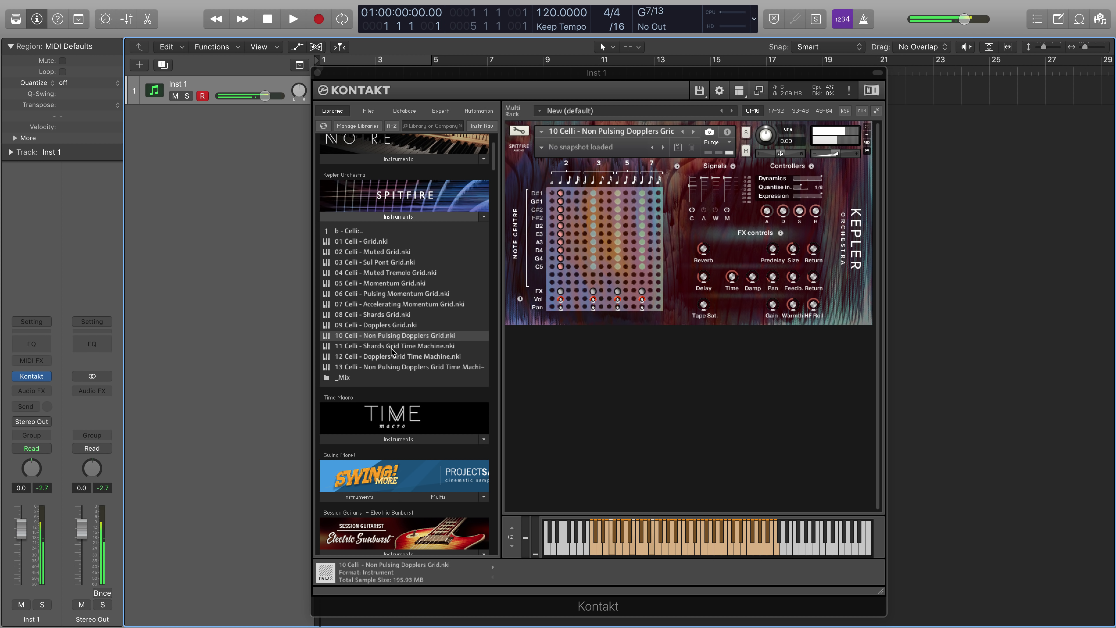
Open the Basses folder and load 09 Basses - Dopplers Grid in place of the current instrument
{"action": "left_click", "coordinate": [356, 230]}
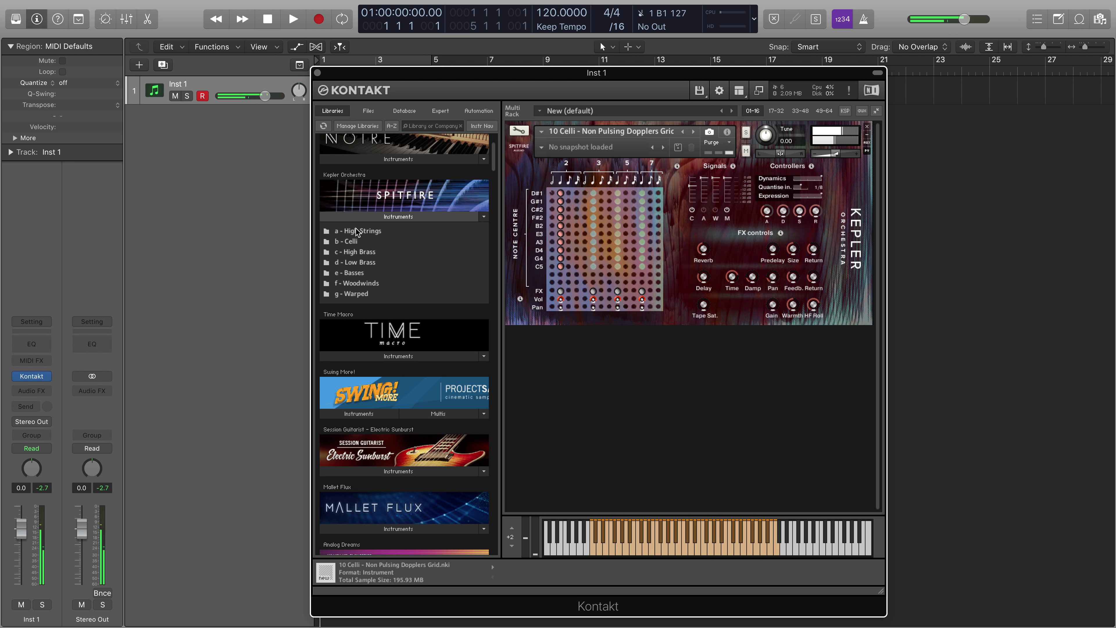
{"action": "double_click", "coordinate": [358, 273]}
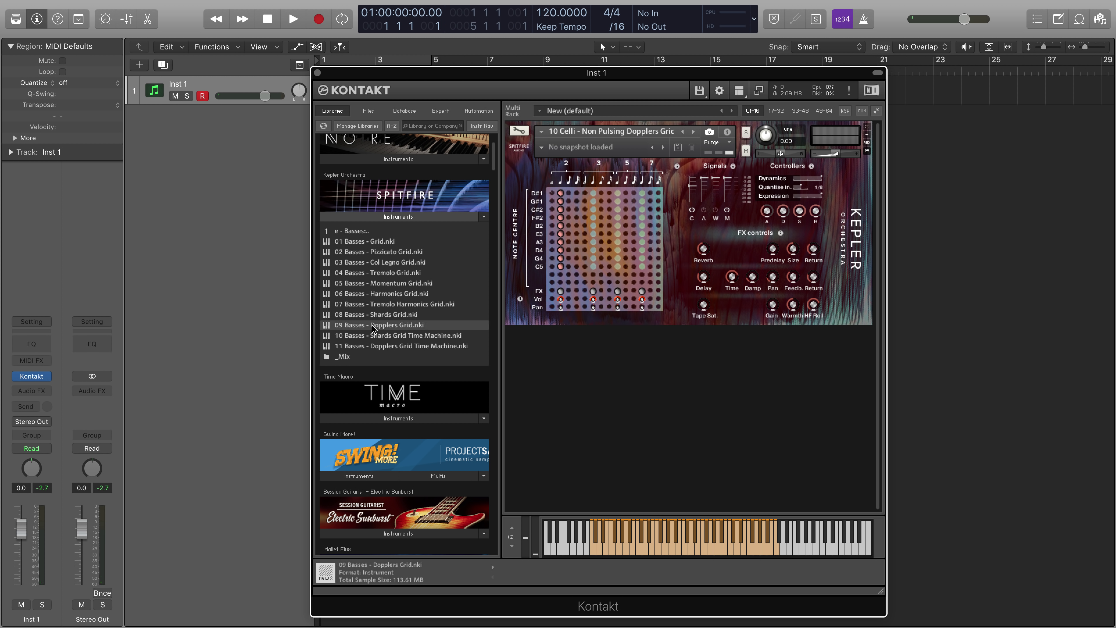
{"action": "left_click_drag", "start_coordinate": [374, 330], "coordinate": [627, 287]}
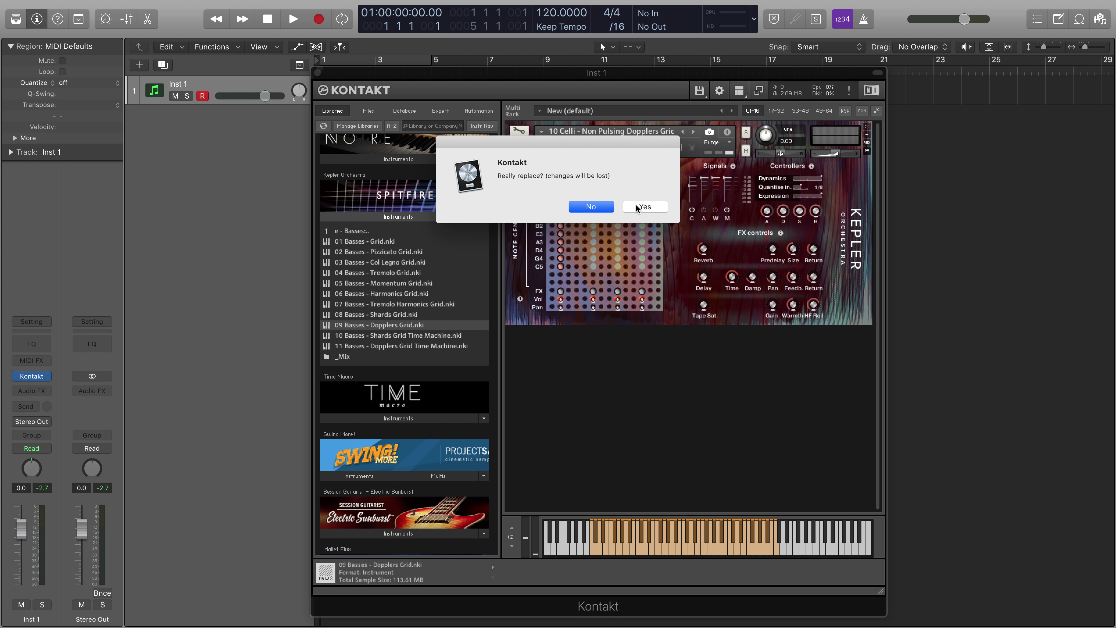
{"action": "left_click", "coordinate": [636, 206]}
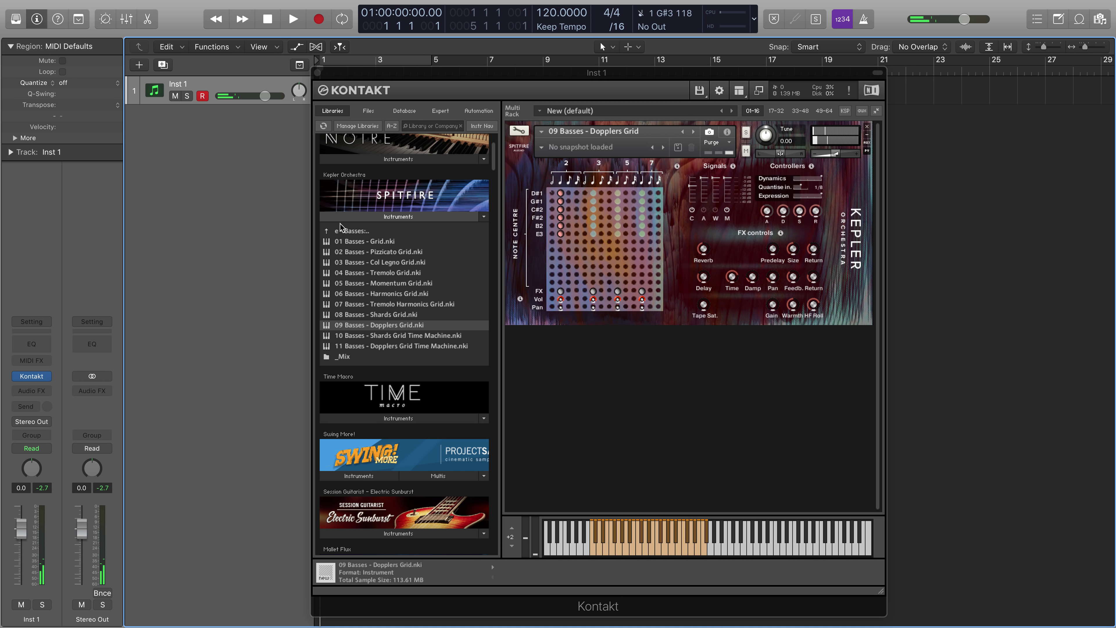
Look through the High Brass folder, and replace the loaded instrument with 03 Woodwinds - Accelerating Momentum Grid from the Woodwinds folder
{"action": "left_click", "coordinate": [350, 232]}
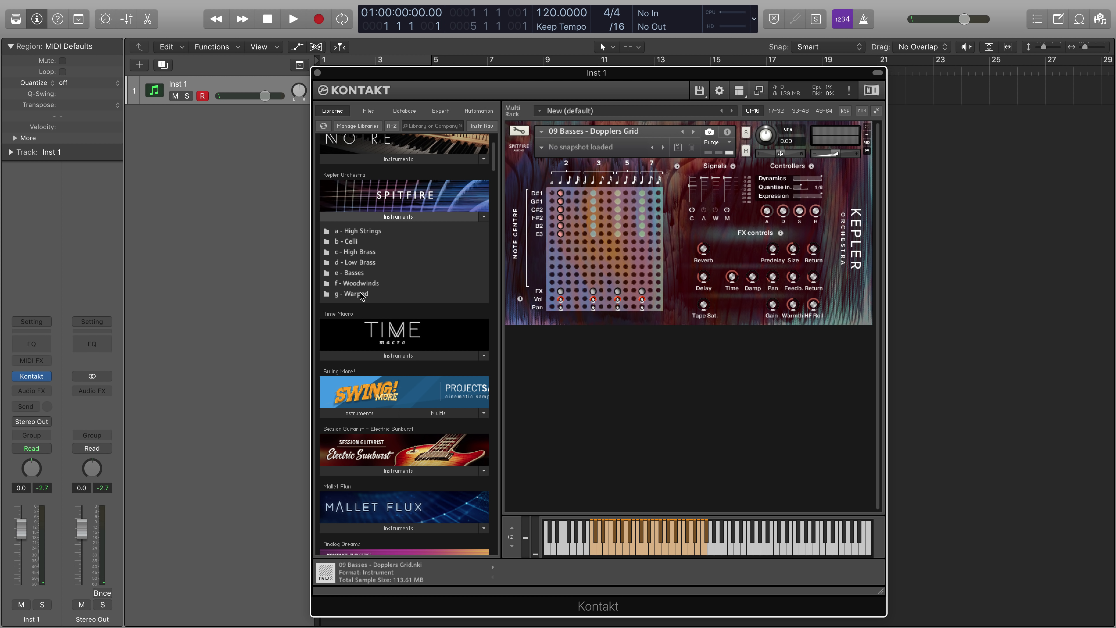
{"action": "left_click", "coordinate": [356, 253]}
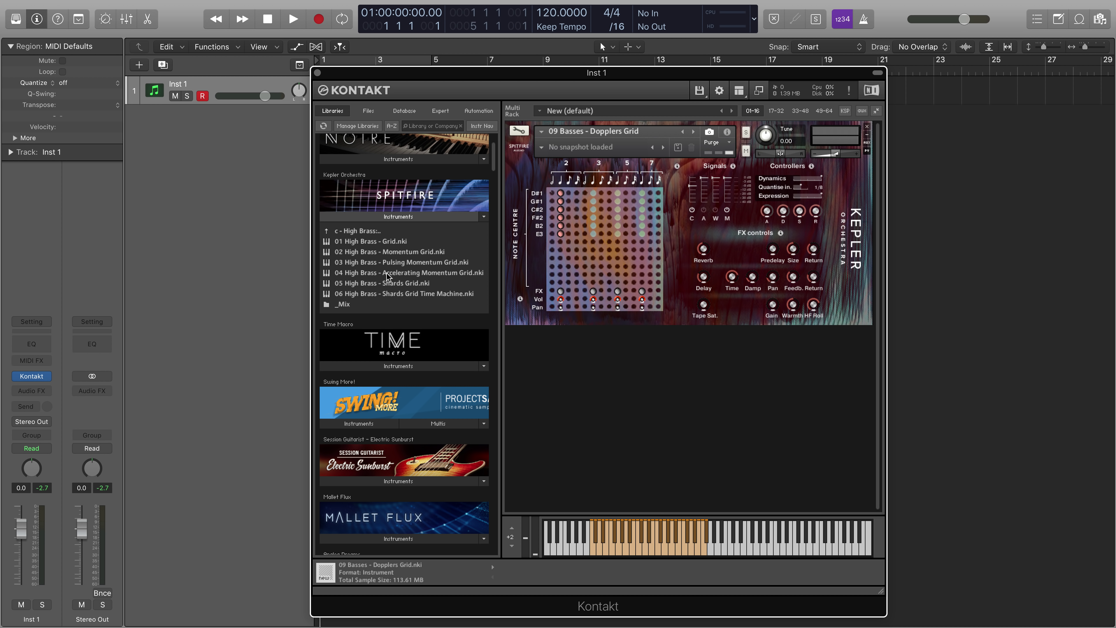
{"action": "left_click", "coordinate": [357, 230]}
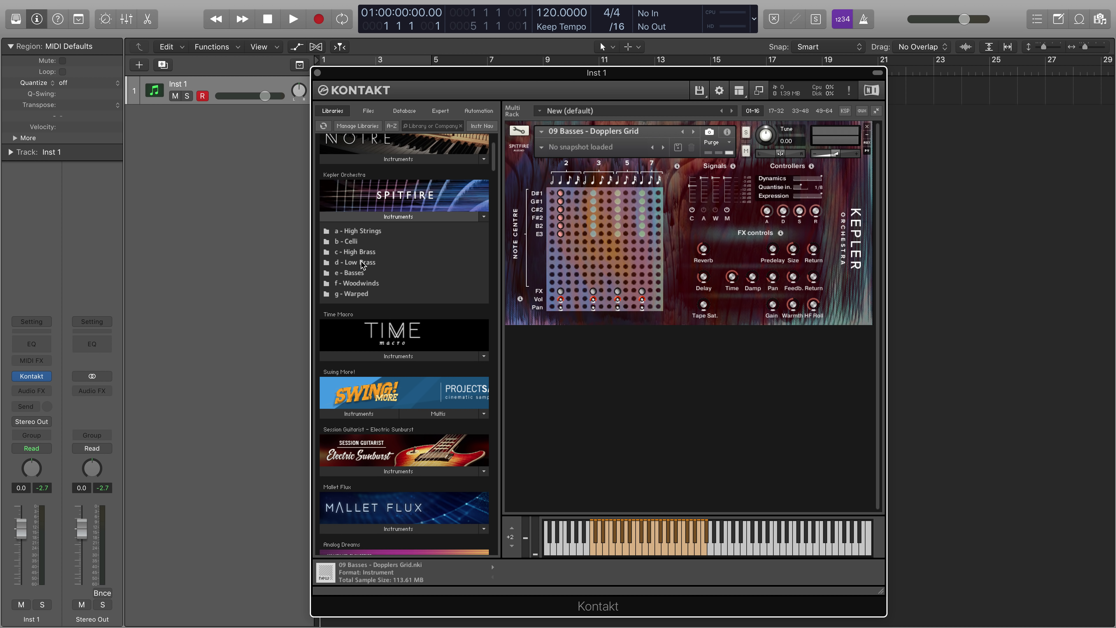
{"action": "left_click", "coordinate": [358, 284]}
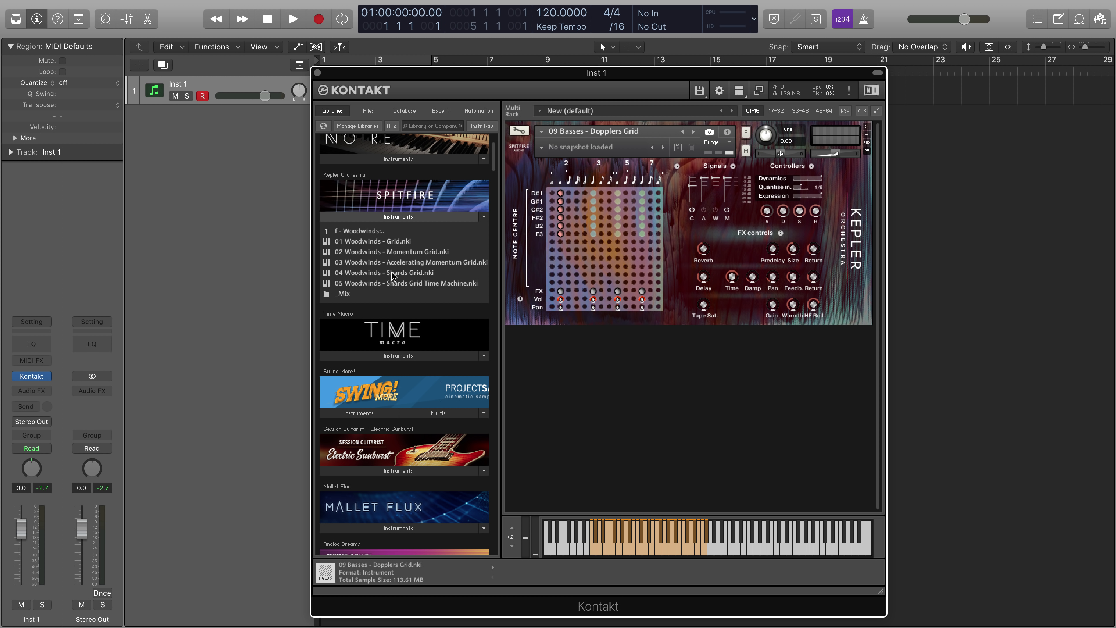
{"action": "left_click_drag", "start_coordinate": [448, 266], "coordinate": [606, 248]}
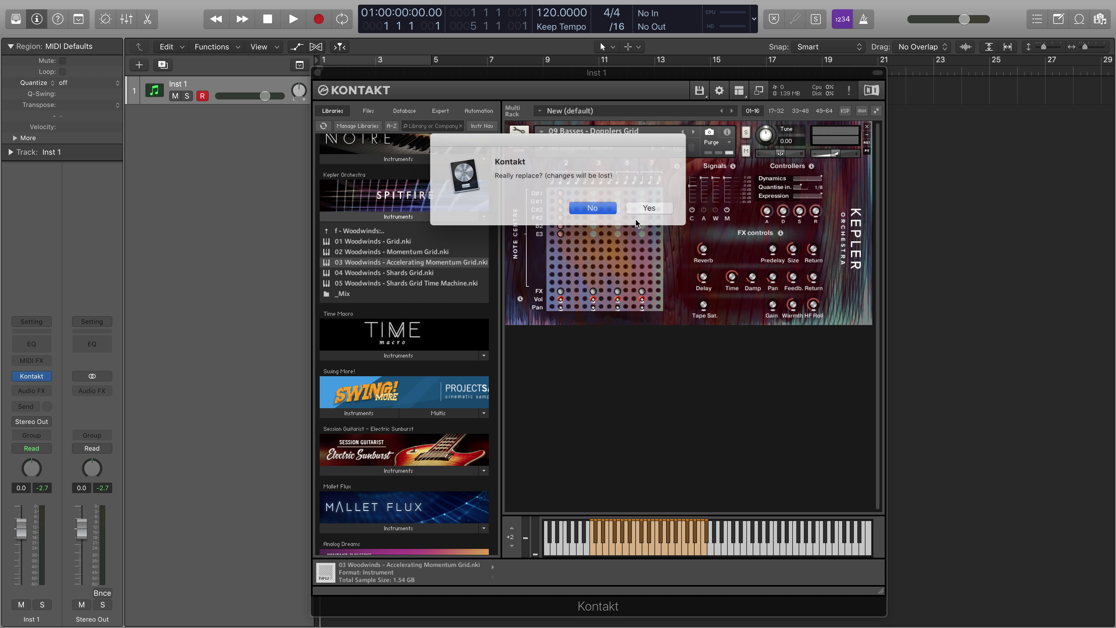
{"action": "left_click", "coordinate": [660, 207]}
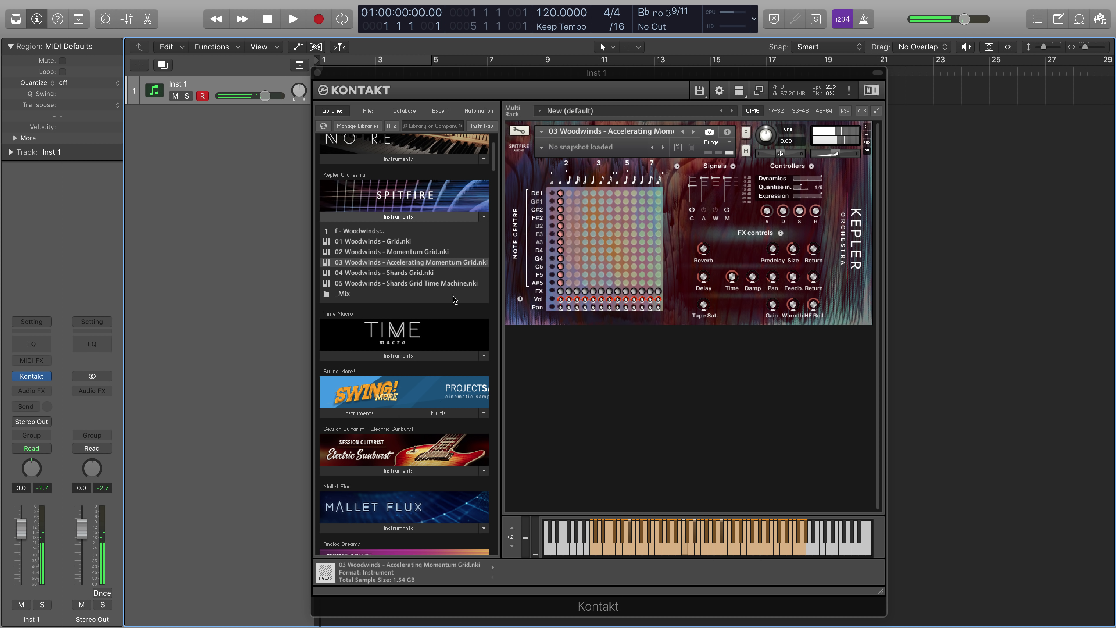
Spread the notes D#1 through A#5 diagonally across the grid, from the second column of group 3 to the last column of group 7
{"action": "left_click", "coordinate": [592, 283]}
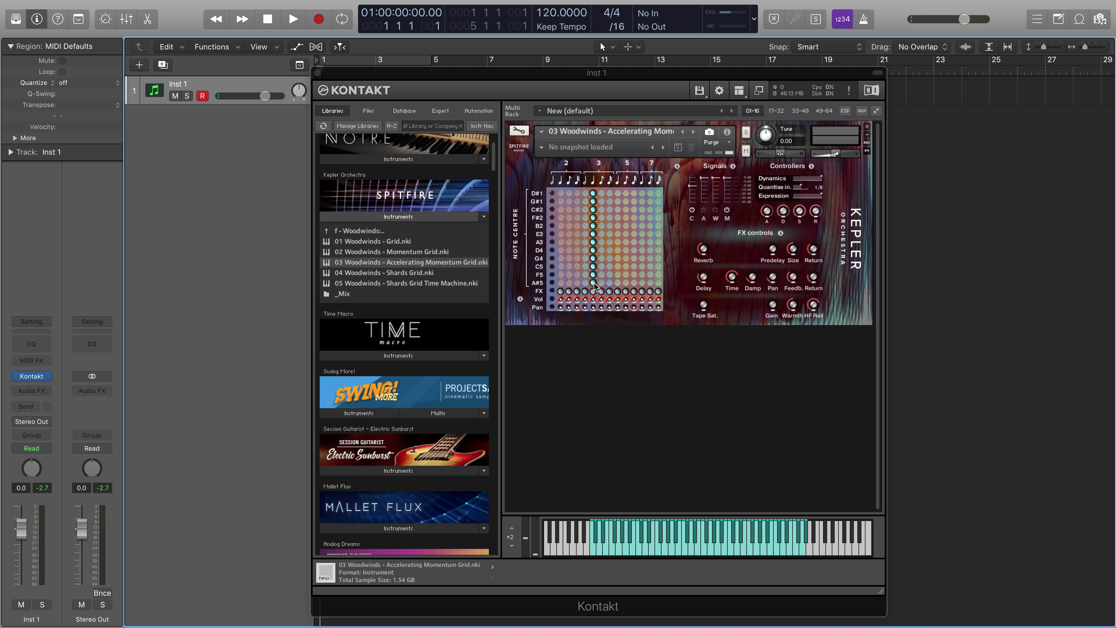
{"action": "left_click", "coordinate": [608, 284]}
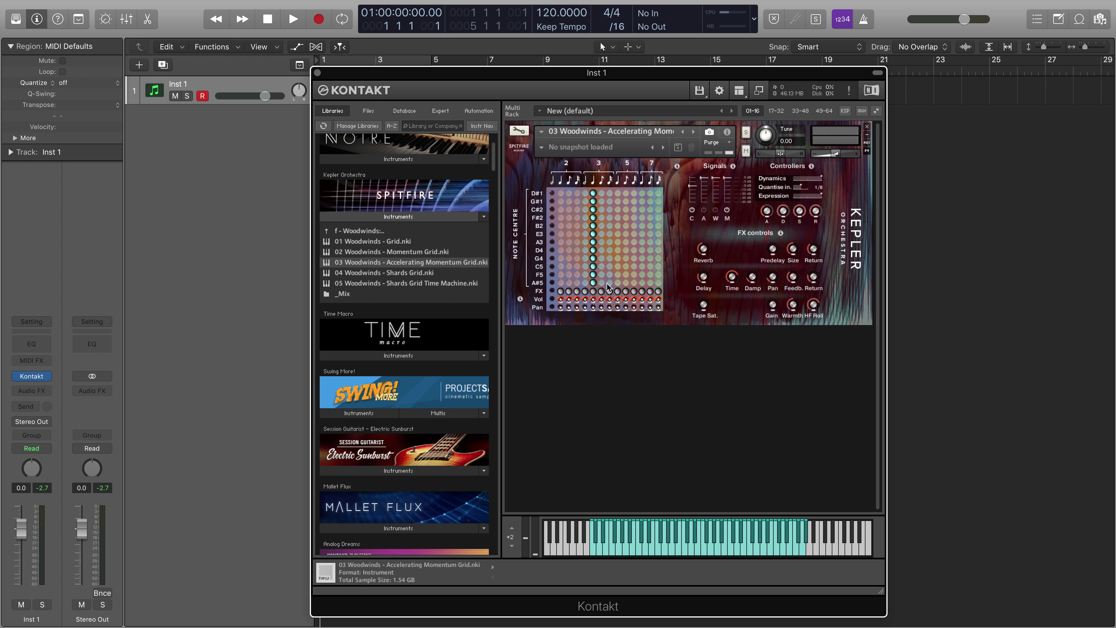
{"action": "left_click", "coordinate": [658, 284]}
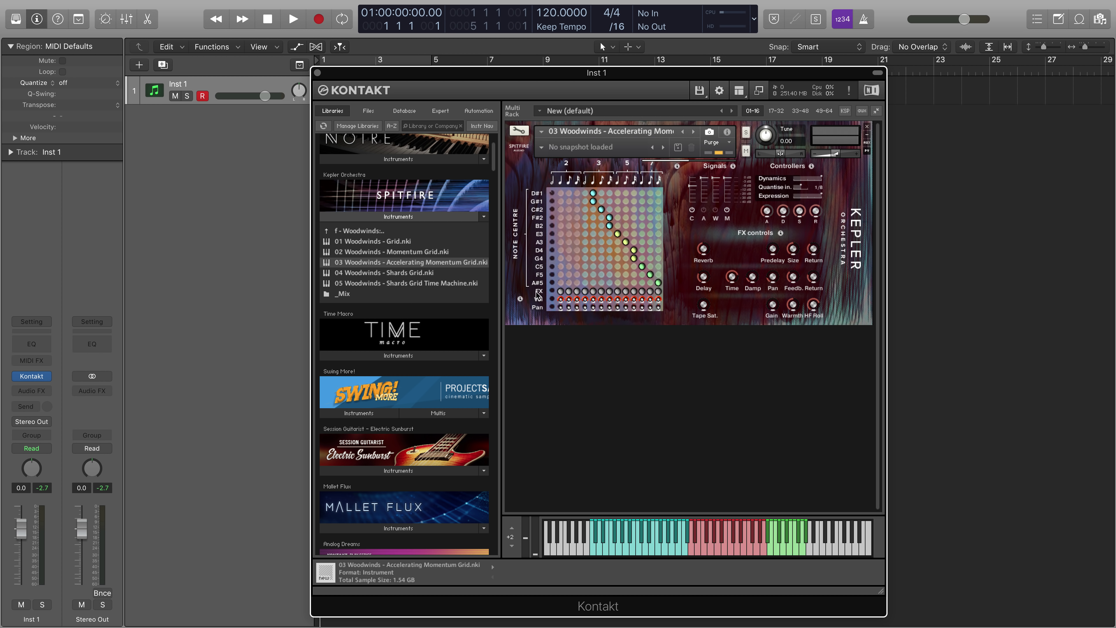
Move G#1 to the second column of group 2, and reassign all notes to the fourth column of group 3
{"action": "left_click", "coordinate": [560, 201]}
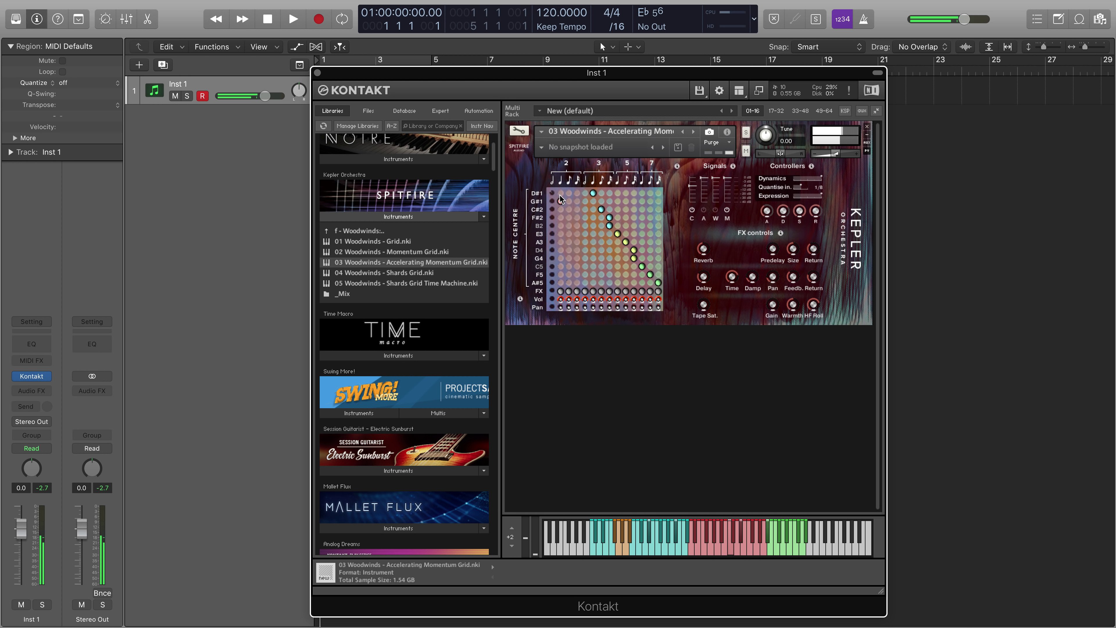
{"action": "left_click", "coordinate": [607, 194]}
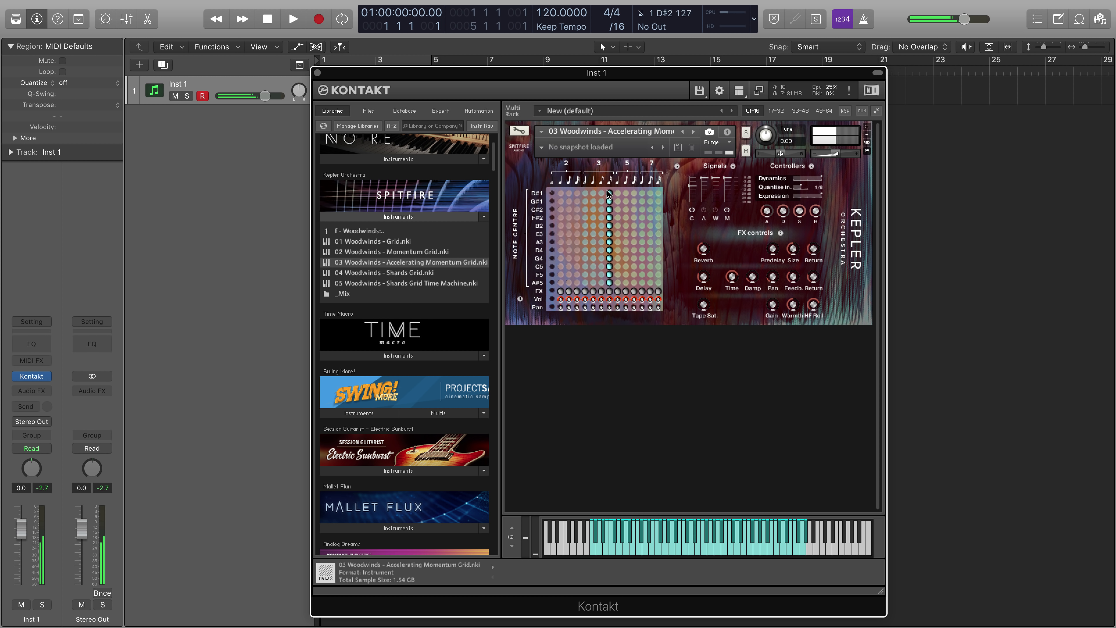
Open the Warped folder and load 13 - Iapetus in place of the current instrument
{"action": "left_click", "coordinate": [368, 232]}
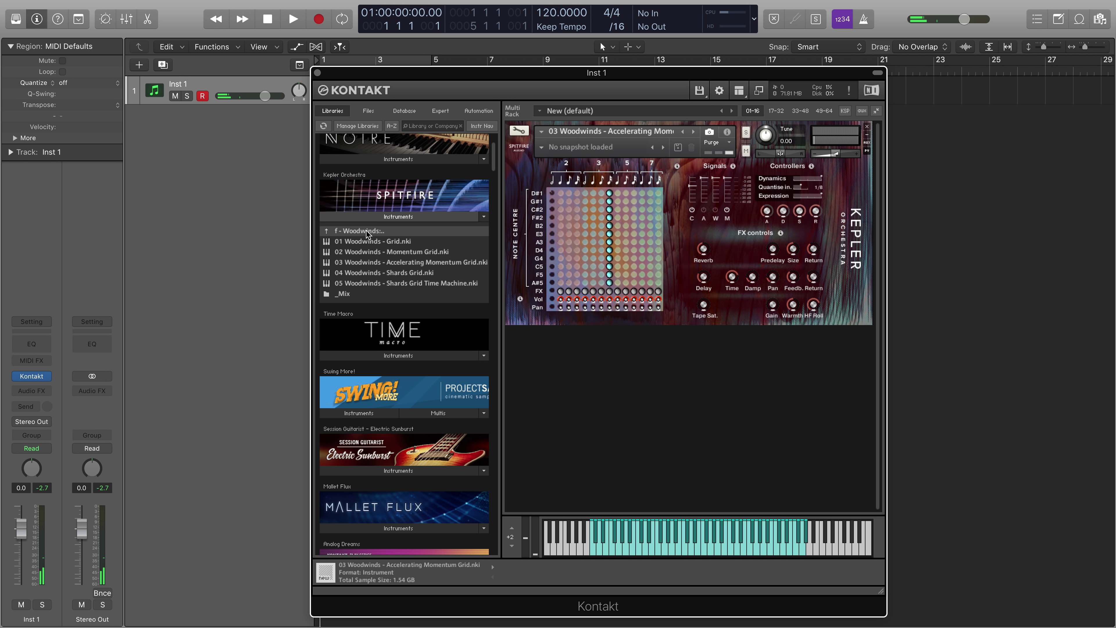
{"action": "left_click", "coordinate": [353, 294]}
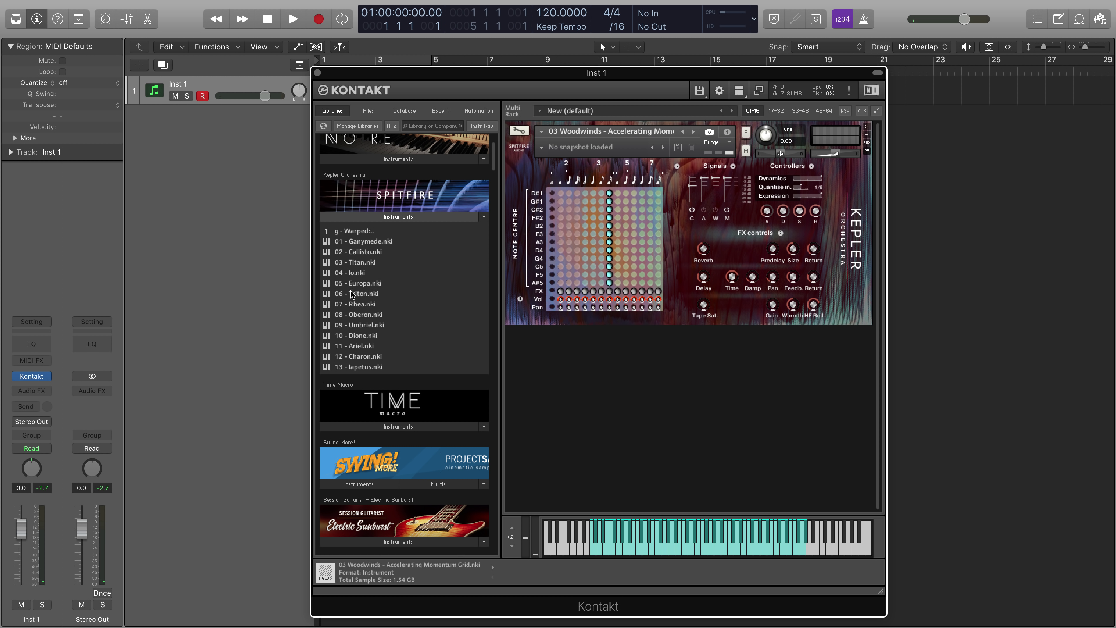
{"action": "scroll", "coordinate": [368, 243], "scroll_direction": "down", "scroll_amount": 1}
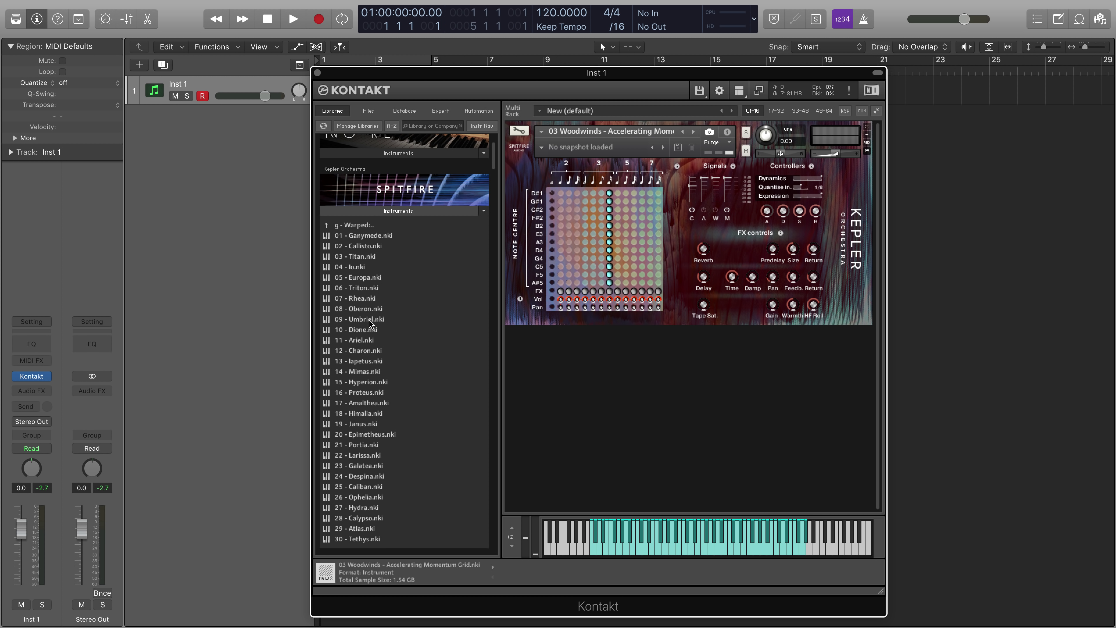
{"action": "left_click_drag", "start_coordinate": [365, 362], "coordinate": [598, 233]}
{"action": "left_click", "coordinate": [655, 213]}
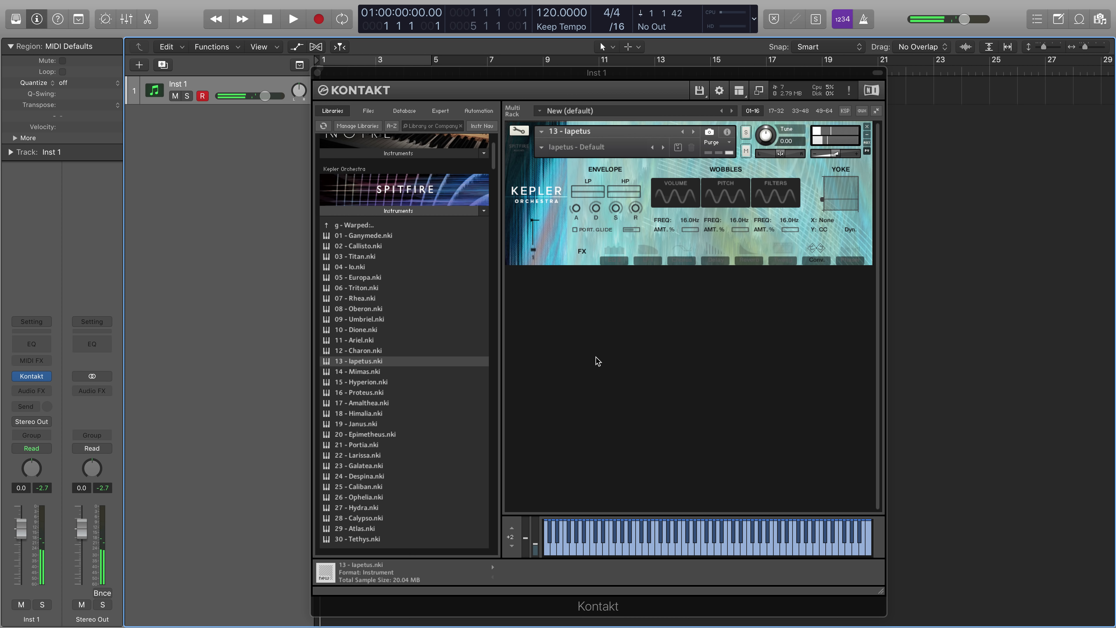
Replace the loaded instrument with 01 - Ganymede
{"action": "left_click", "coordinate": [388, 237]}
{"action": "double_click", "coordinate": [388, 236]}
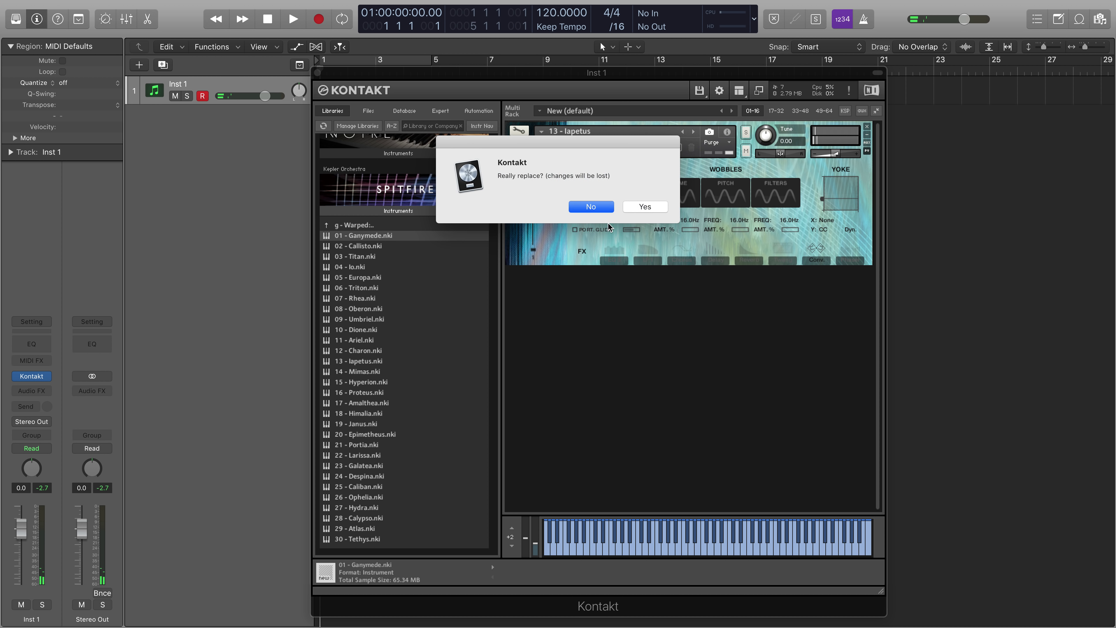
{"action": "left_click", "coordinate": [644, 208]}
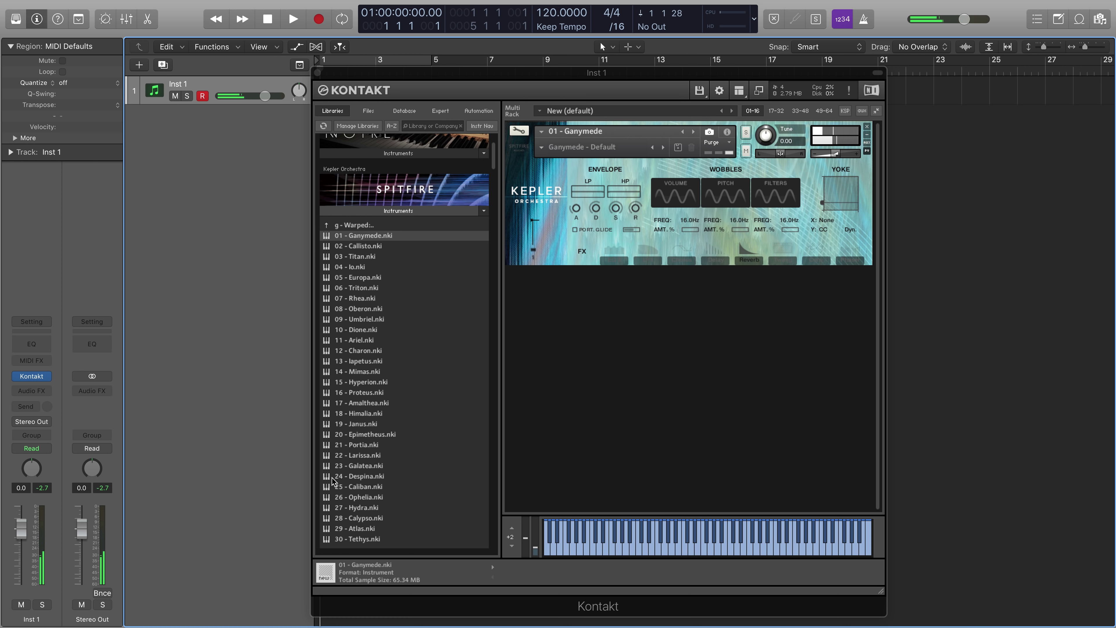
Replace the loaded instrument with 28 - Calypso and return to the Kepler Orchestra folder list
{"action": "scroll", "coordinate": [333, 481], "scroll_direction": "down", "scroll_amount": 1}
{"action": "left_click", "coordinate": [367, 512]}
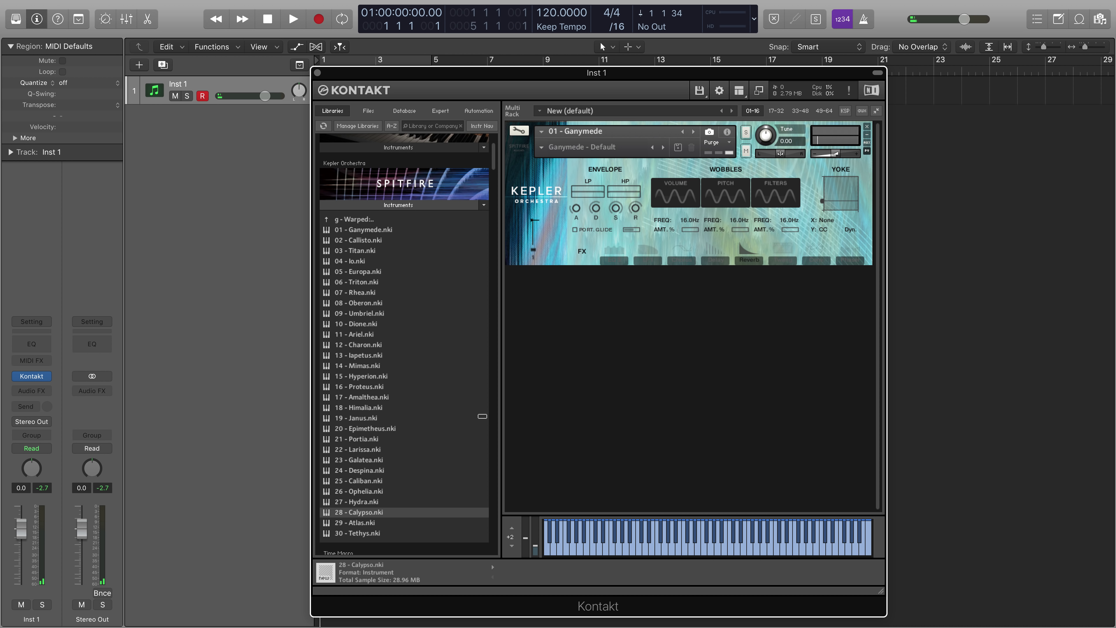
{"action": "left_click_drag", "start_coordinate": [482, 415], "coordinate": [630, 250]}
{"action": "left_click", "coordinate": [654, 204]}
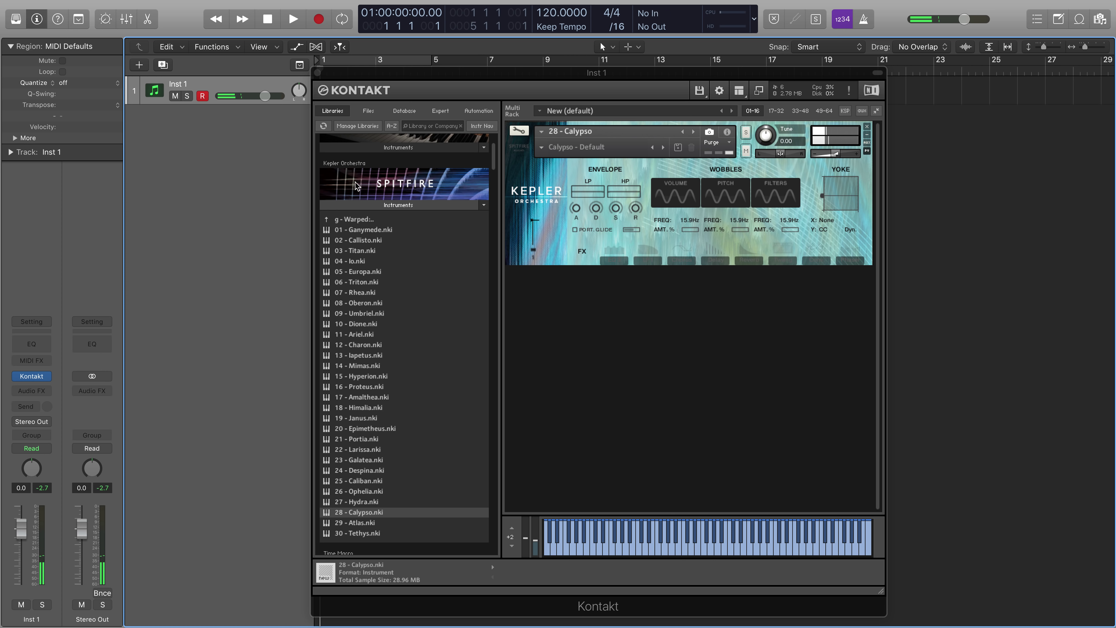
{"action": "left_click", "coordinate": [370, 220]}
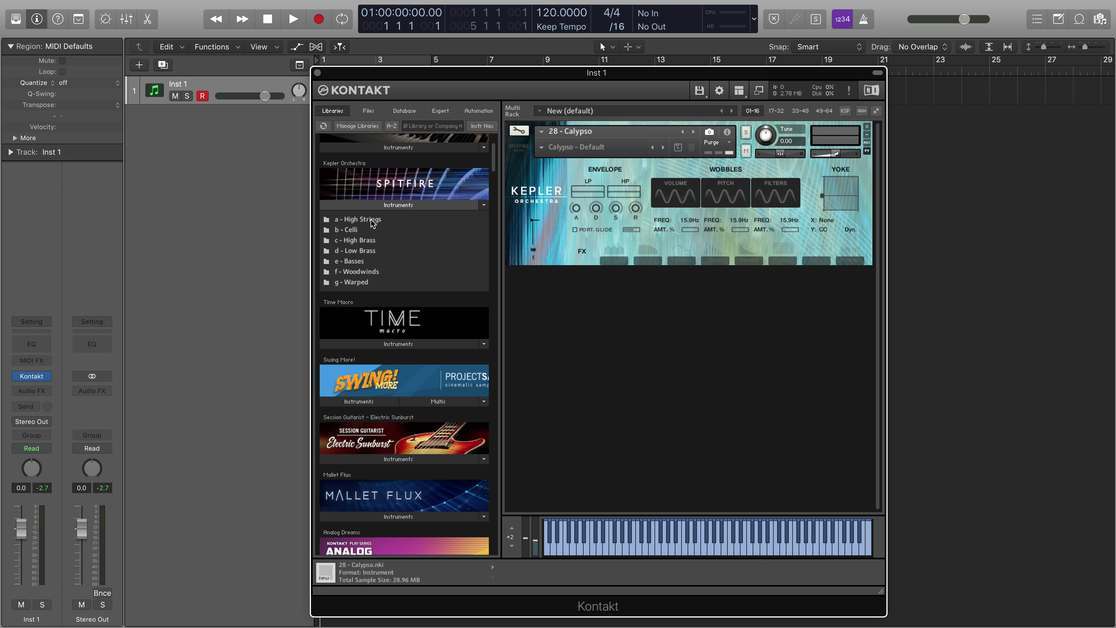
Set the audio I/O buffer size to 64 samples in Logic's preferences, apply the change and close the preferences
{"action": "key", "text": "super+comma"}
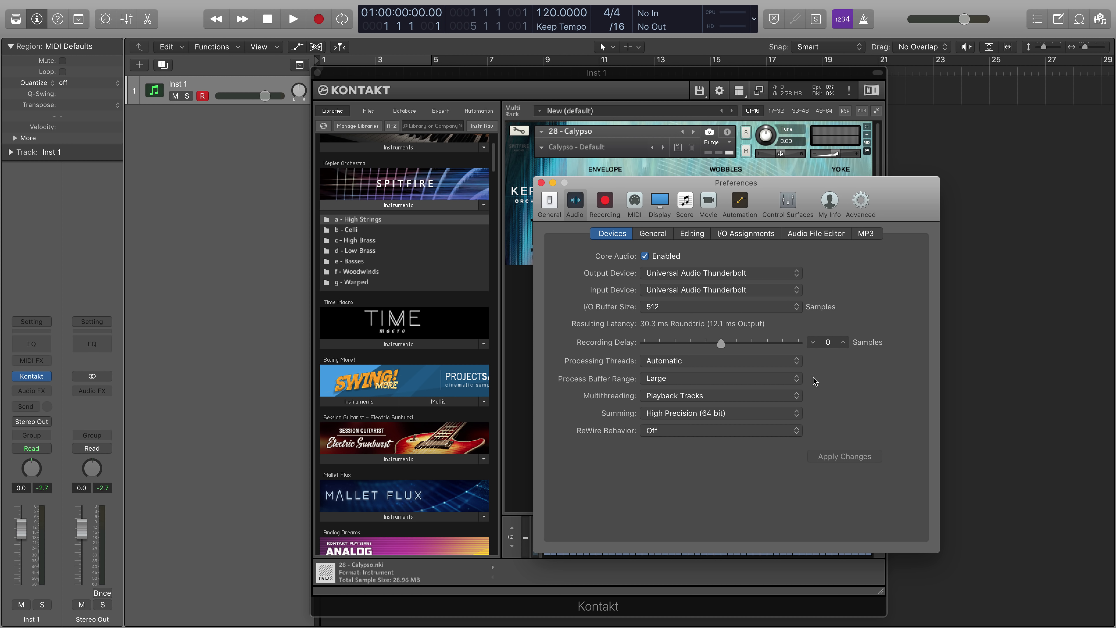
{"action": "left_click", "coordinate": [756, 307]}
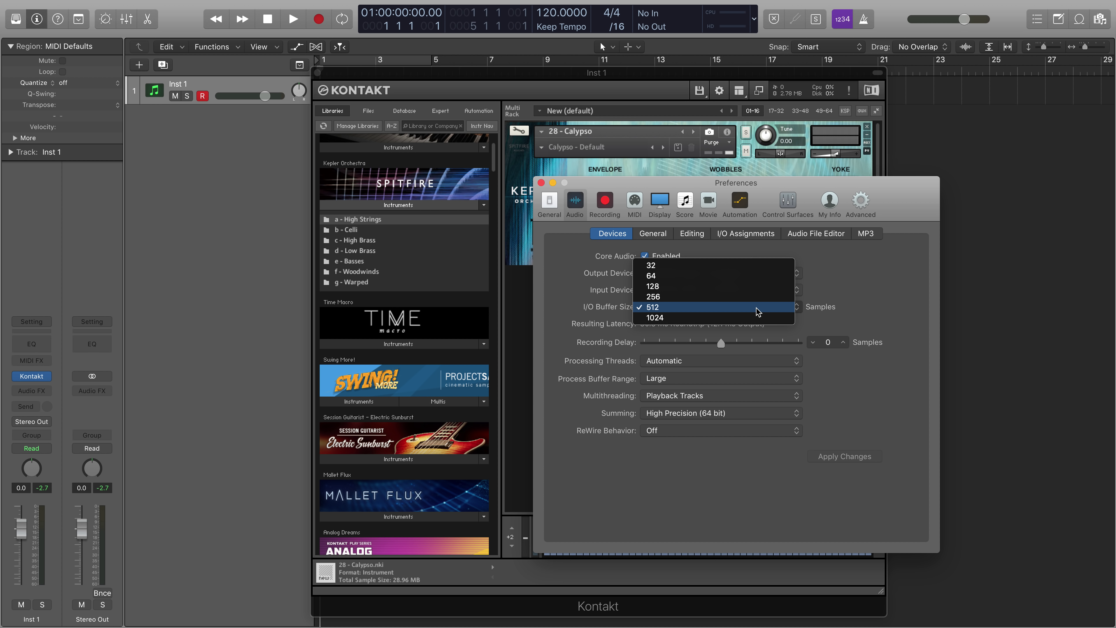
{"action": "left_click", "coordinate": [723, 275]}
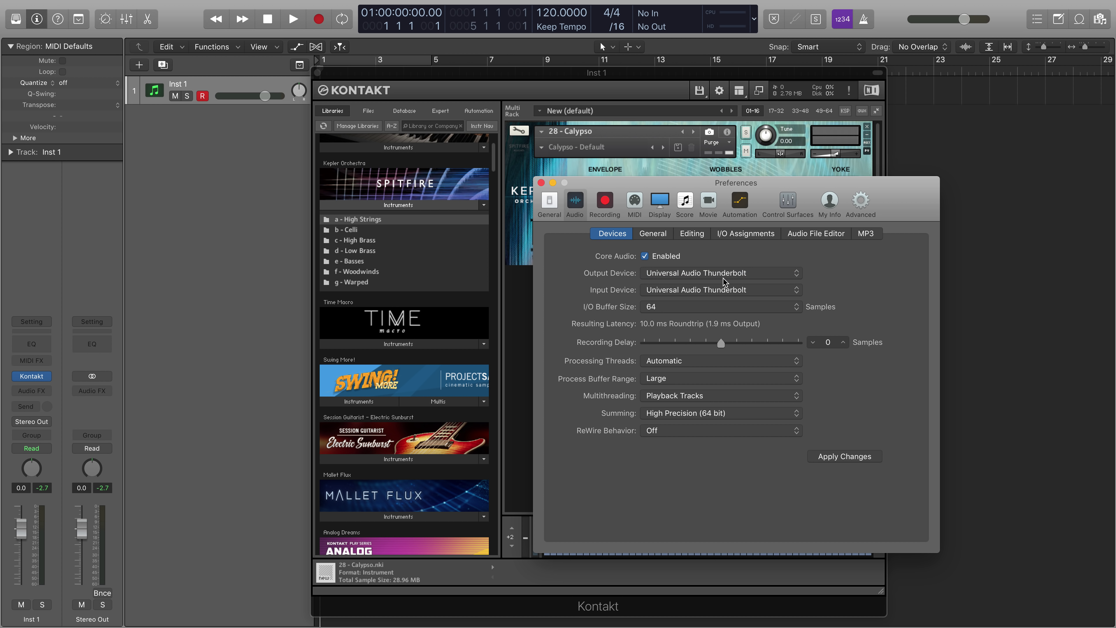
{"action": "left_click", "coordinate": [857, 458]}
{"action": "left_click", "coordinate": [856, 458]}
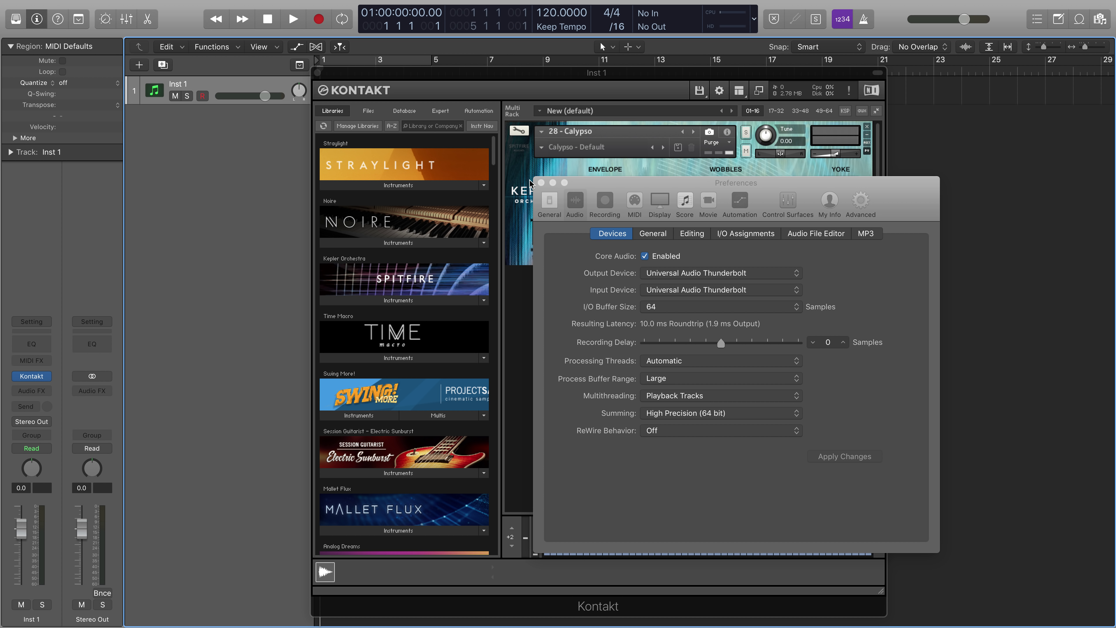
{"action": "left_click", "coordinate": [541, 182]}
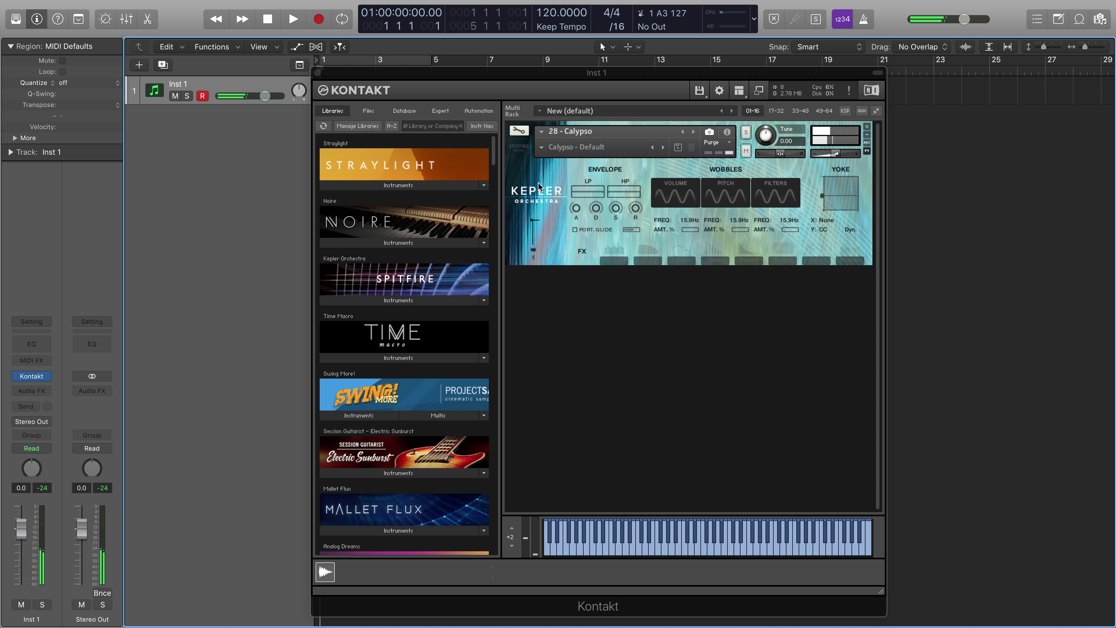
Open Kepler Orchestra's High Strings folder and load 01 High Strings - Grid in place of the current instrument
{"action": "left_click", "coordinate": [431, 301]}
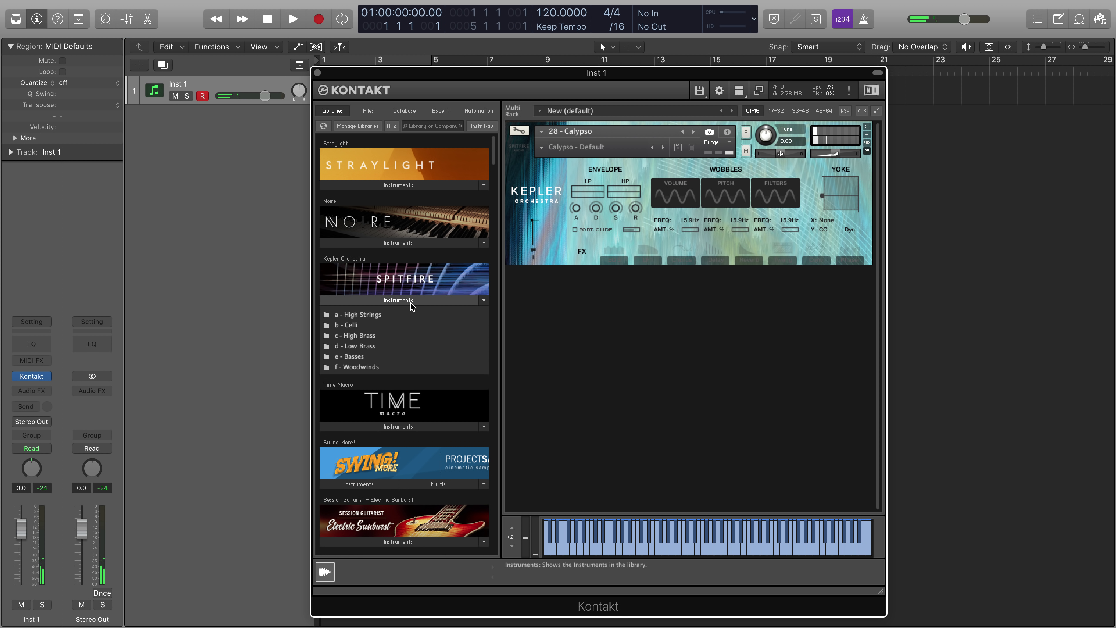
{"action": "left_click_drag", "start_coordinate": [374, 328], "coordinate": [719, 200]}
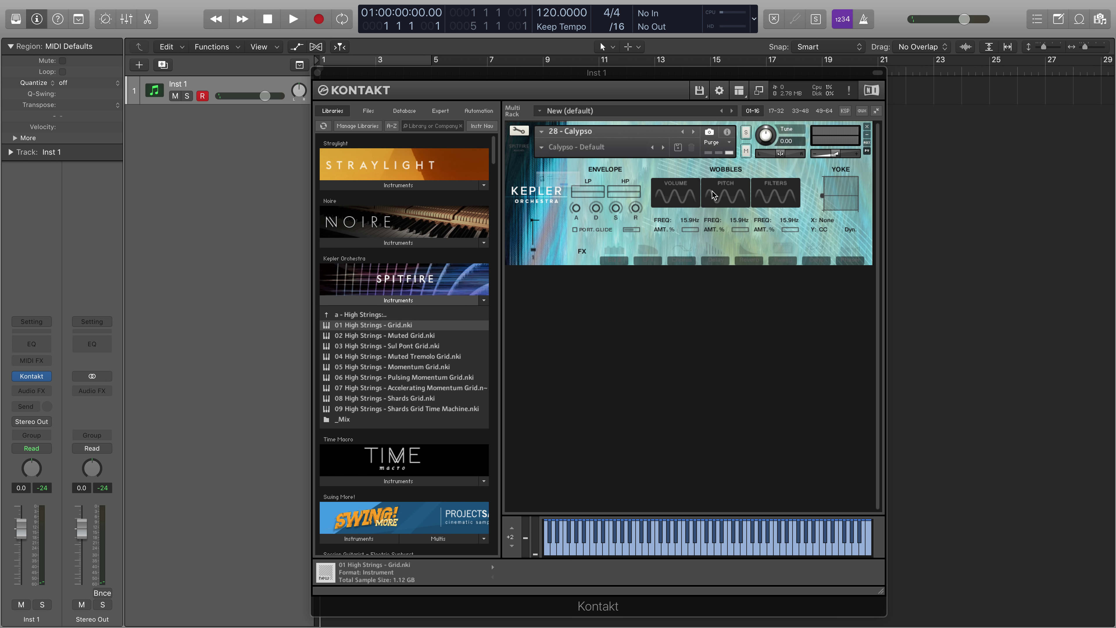
{"action": "left_click", "coordinate": [653, 208]}
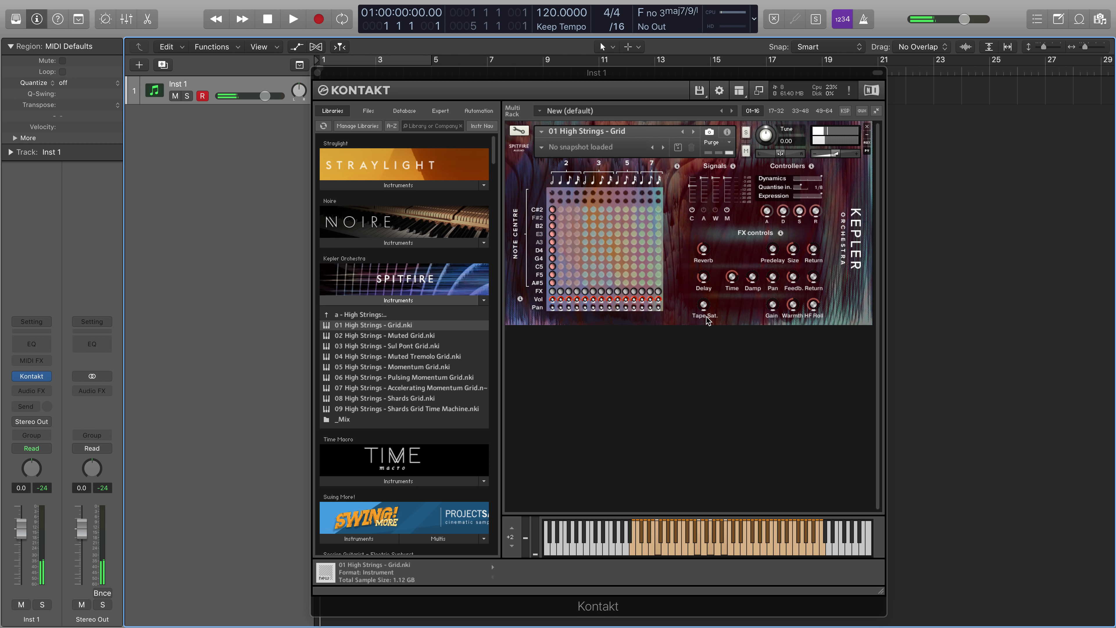
Set the audio I/O buffer size to 512 samples in Logic's preferences, apply the change and close the preferences
{"action": "key", "text": "super+comma"}
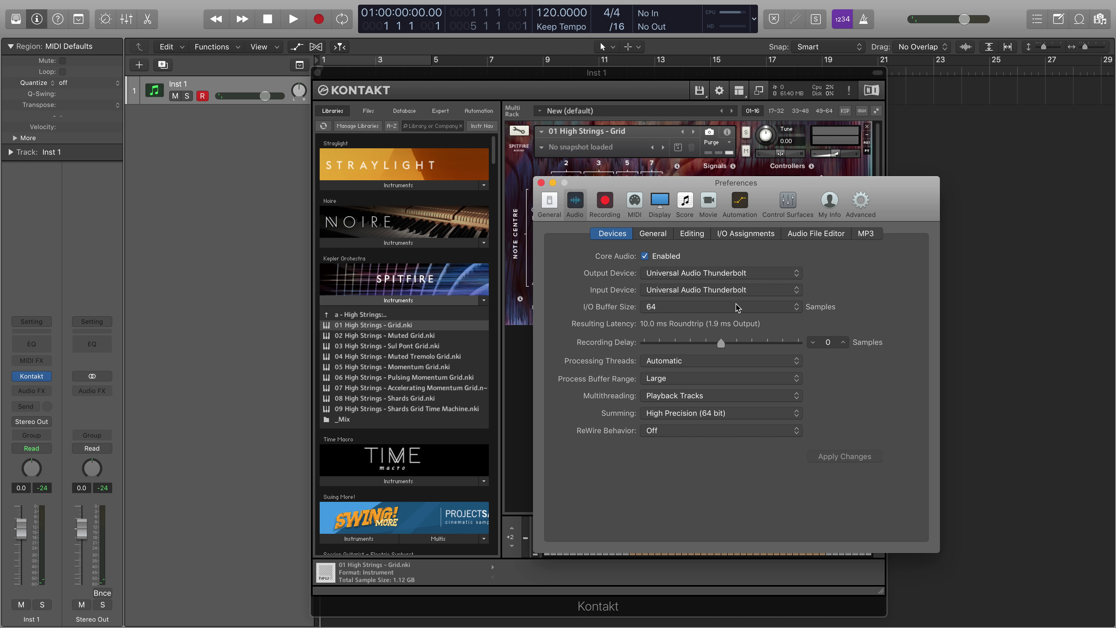
{"action": "left_click", "coordinate": [746, 309]}
{"action": "left_click", "coordinate": [704, 338]}
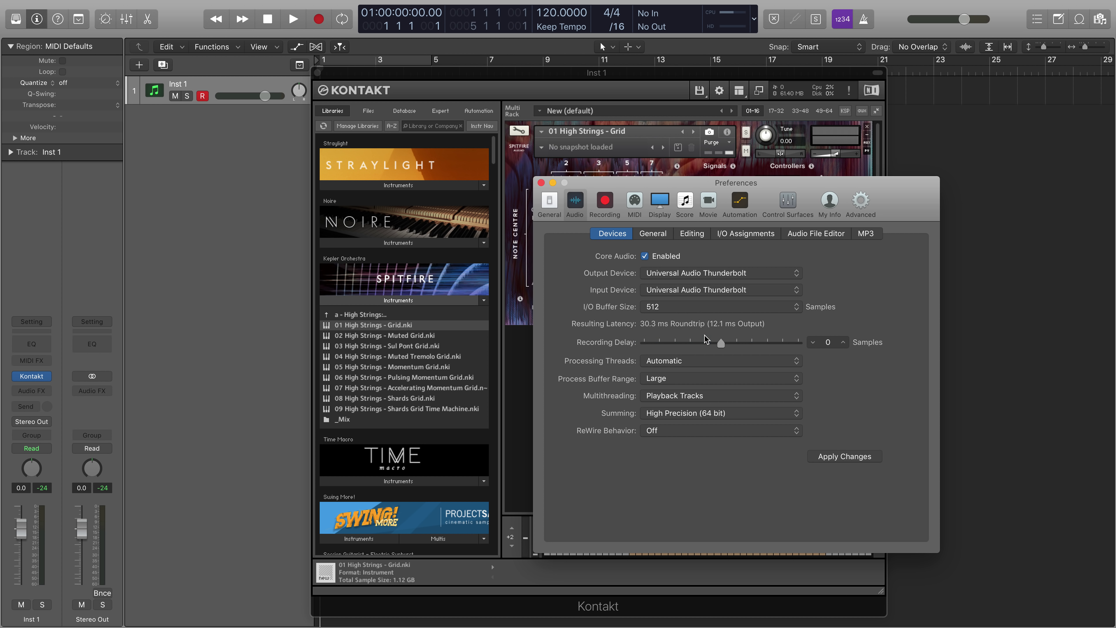
{"action": "left_click", "coordinate": [665, 308]}
{"action": "key", "text": "Escape"}
{"action": "left_click", "coordinate": [676, 307]}
{"action": "left_click", "coordinate": [661, 318]}
{"action": "left_click", "coordinate": [655, 312]}
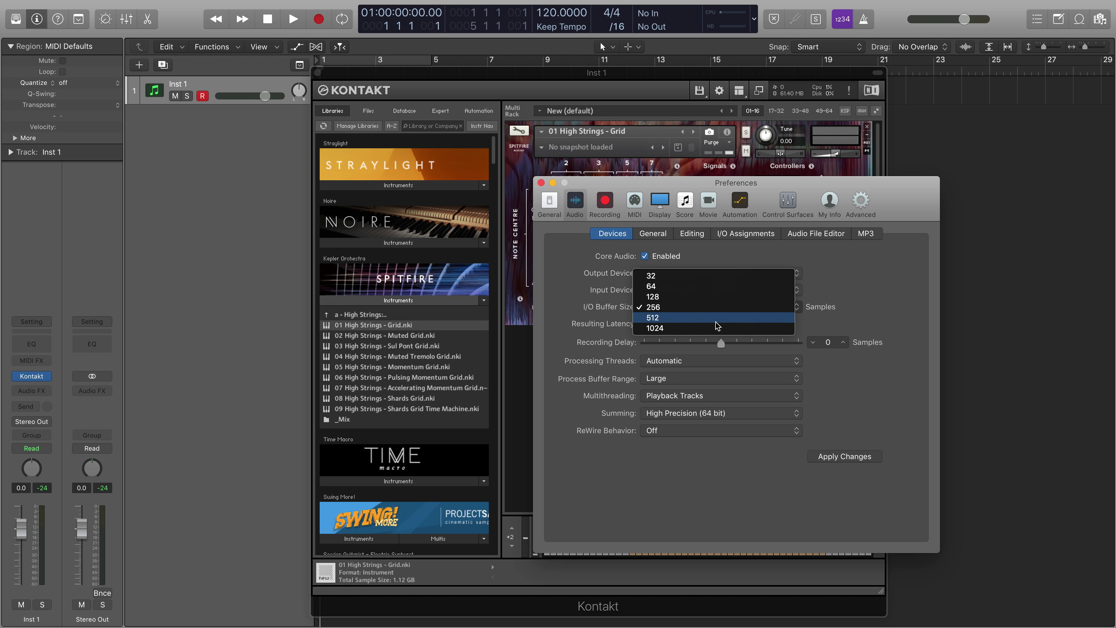
{"action": "left_click", "coordinate": [715, 320]}
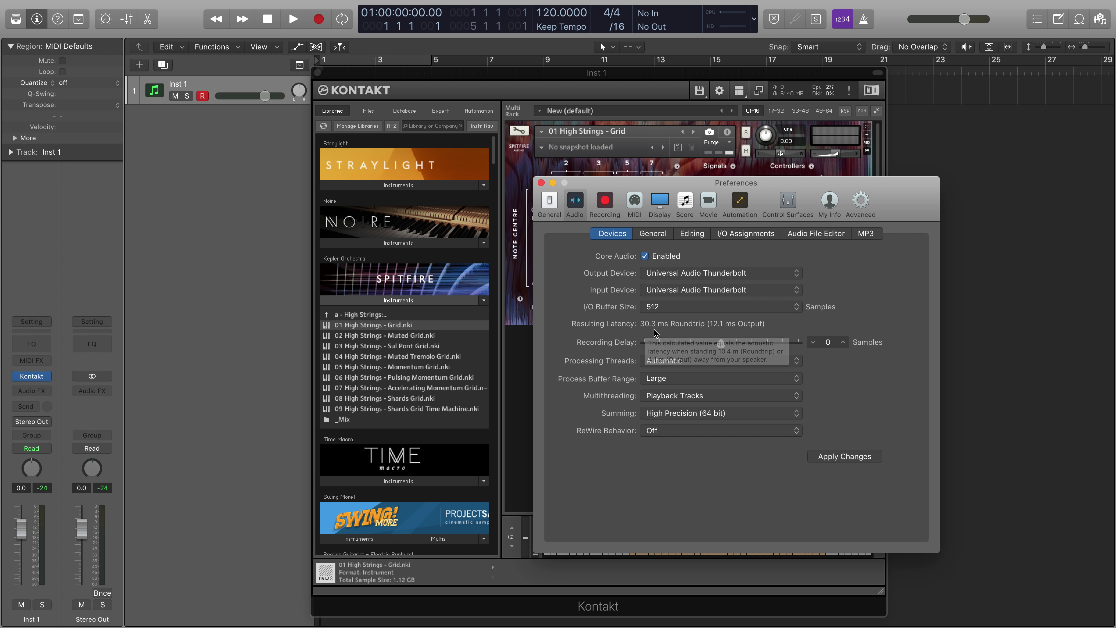
{"action": "left_click", "coordinate": [844, 457]}
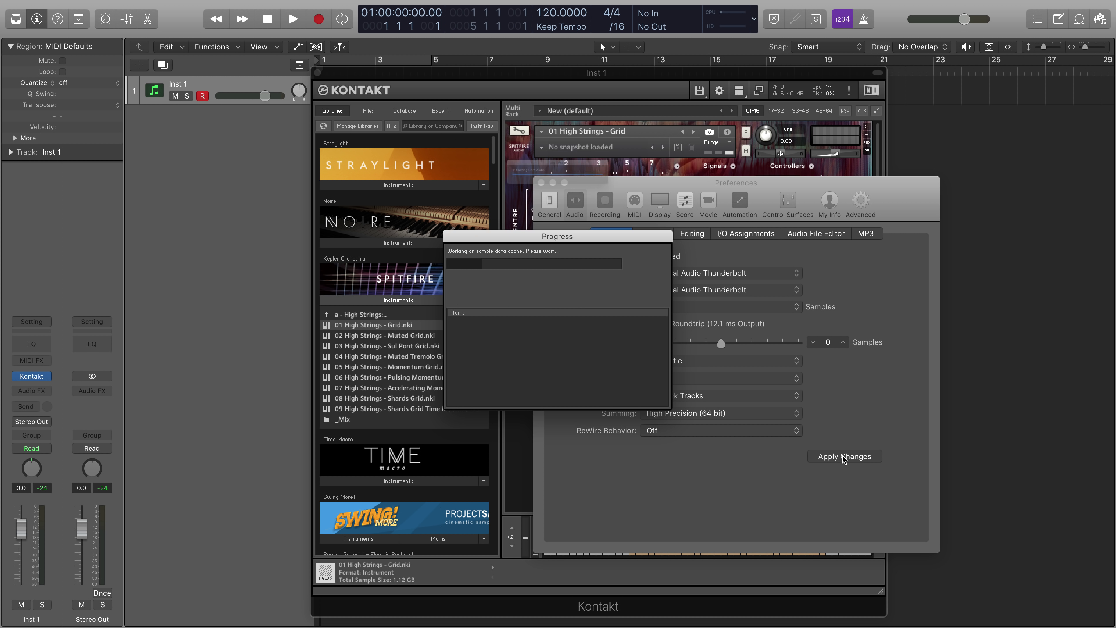
{"action": "left_click", "coordinate": [541, 182]}
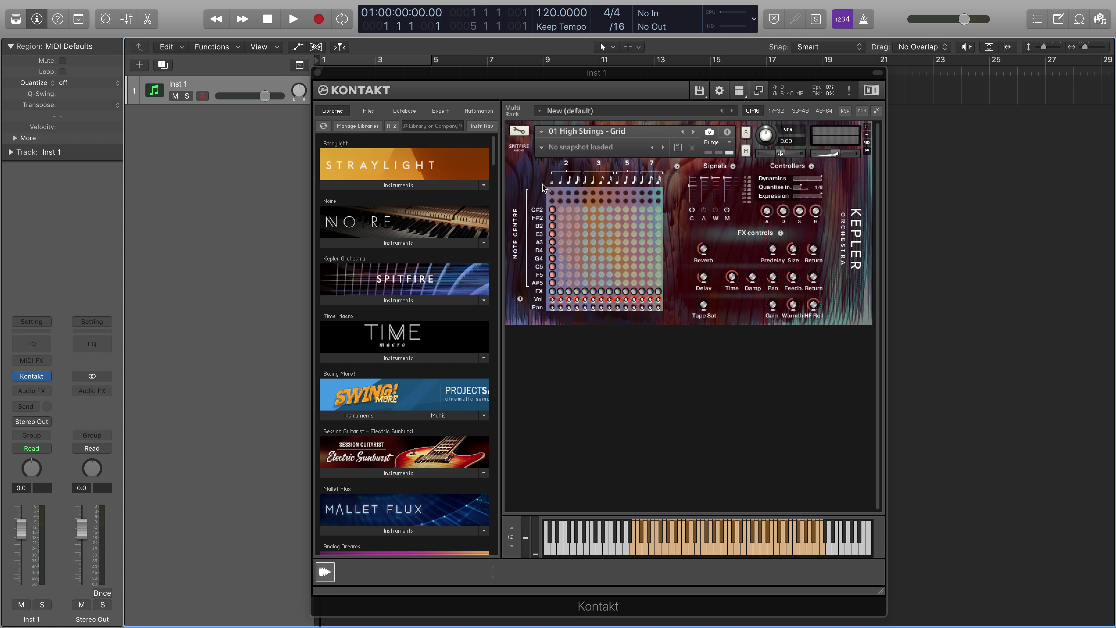
Assign all notes to the fourth rhythmic column of the grid's 3 group and start playback
{"action": "left_click", "coordinate": [607, 207]}
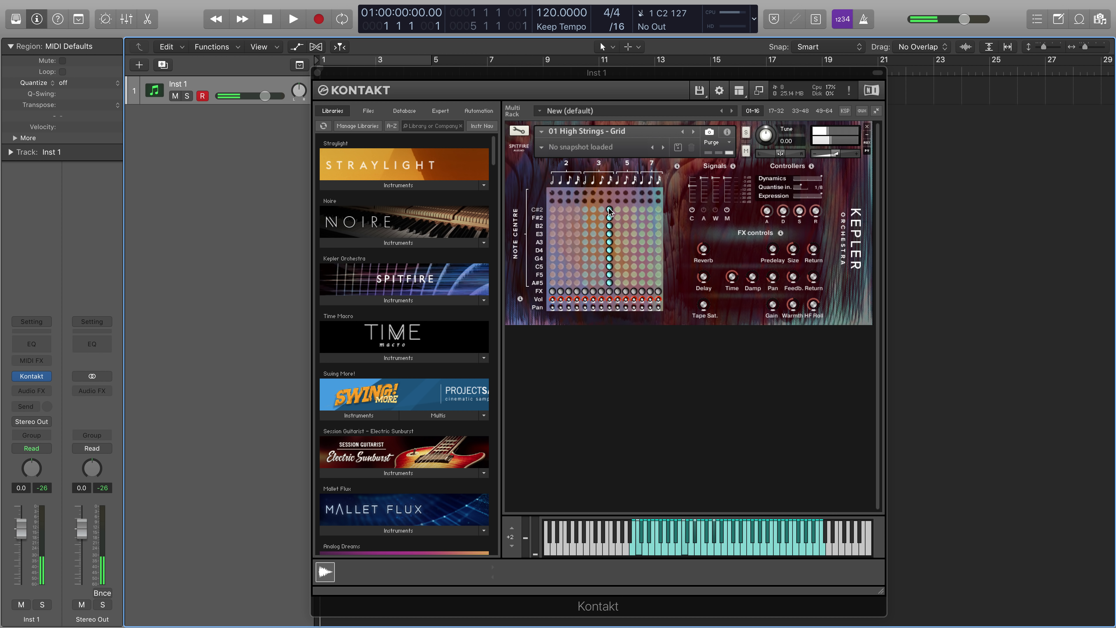
{"action": "key", "text": "space"}
Review the audio device preferences and the Mac's system overview, close both windows and stop playback
{"action": "key", "text": "super+comma"}
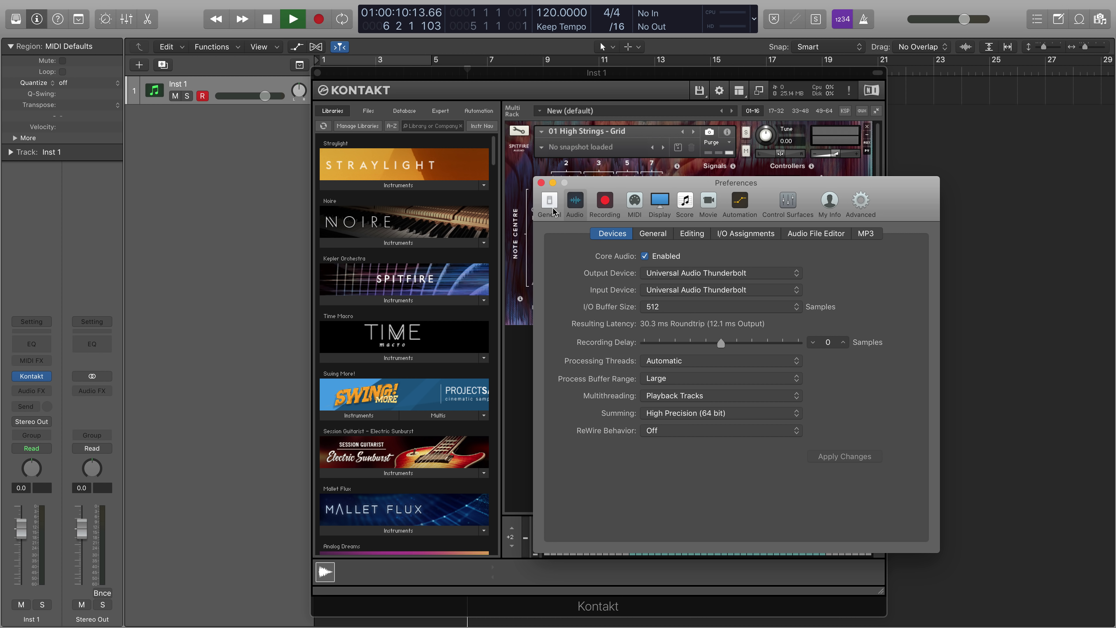
{"action": "left_click", "coordinate": [541, 183]}
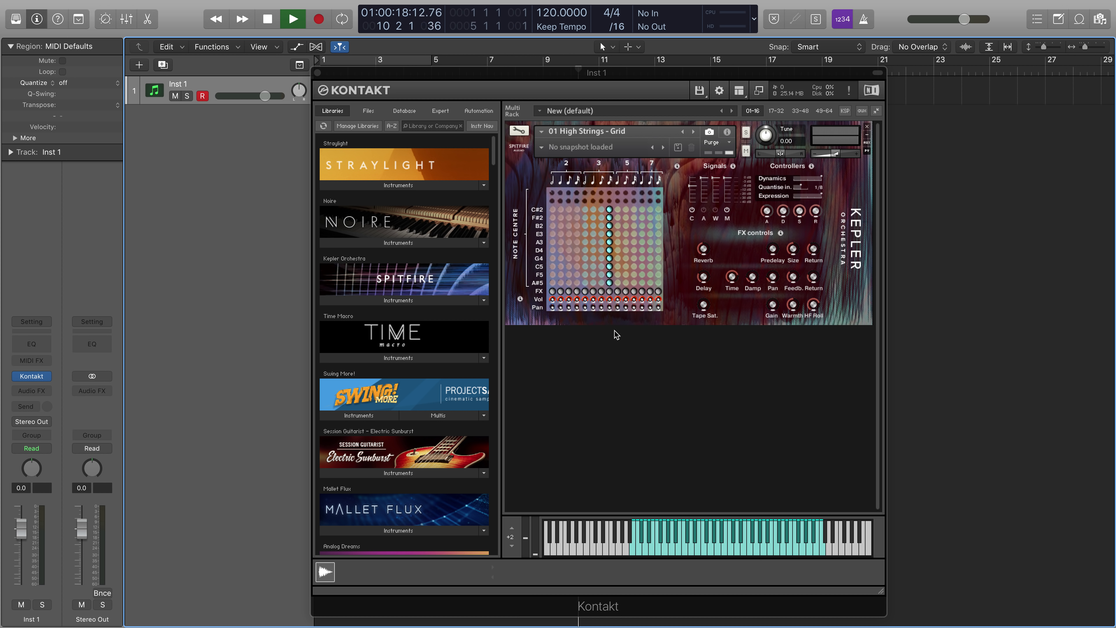
{"action": "left_click", "coordinate": [15, 6]}
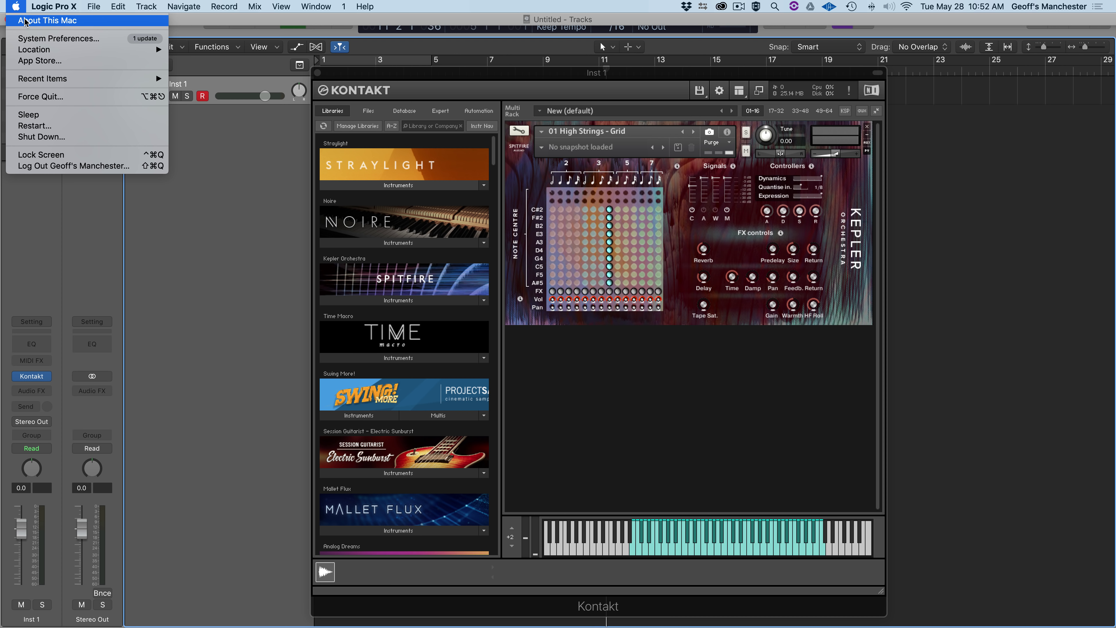
{"action": "left_click", "coordinate": [25, 21]}
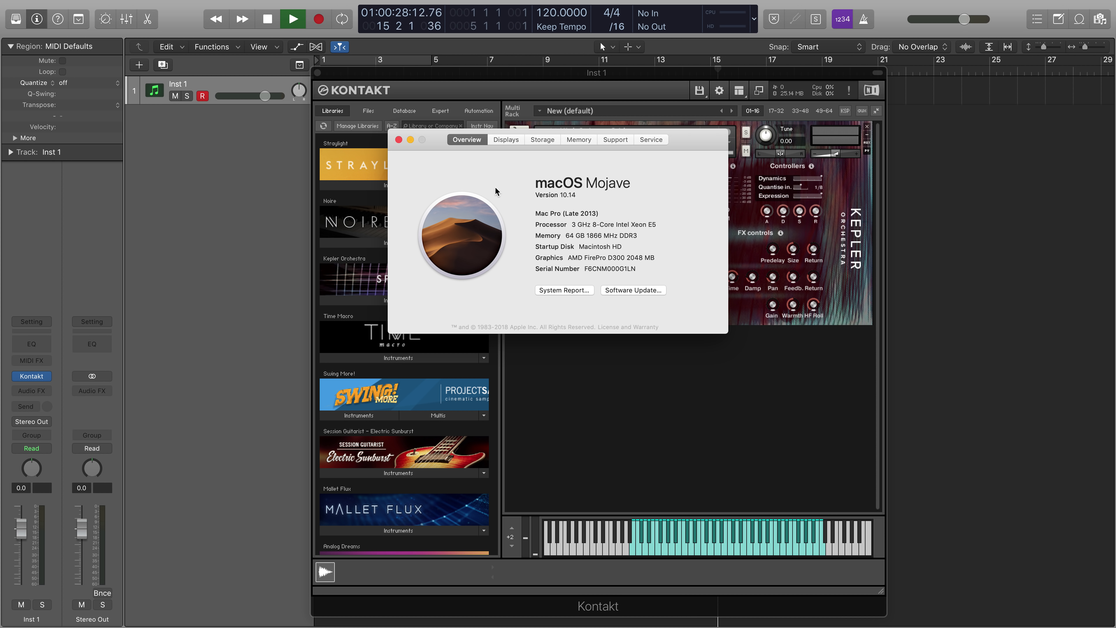
{"action": "left_click", "coordinate": [398, 140]}
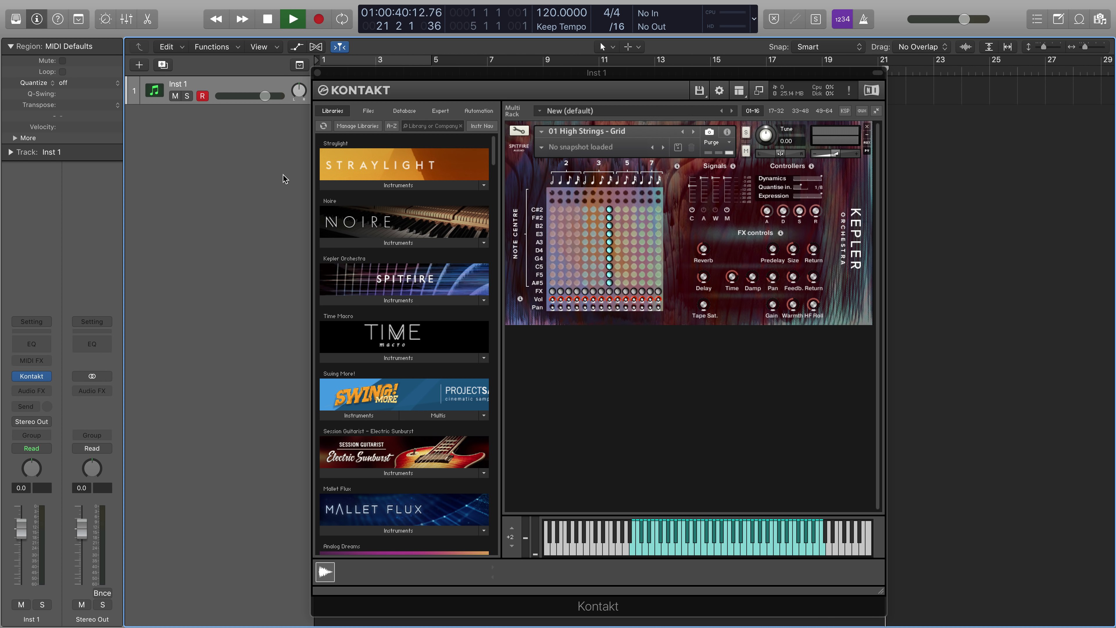
{"action": "key", "text": "space"}
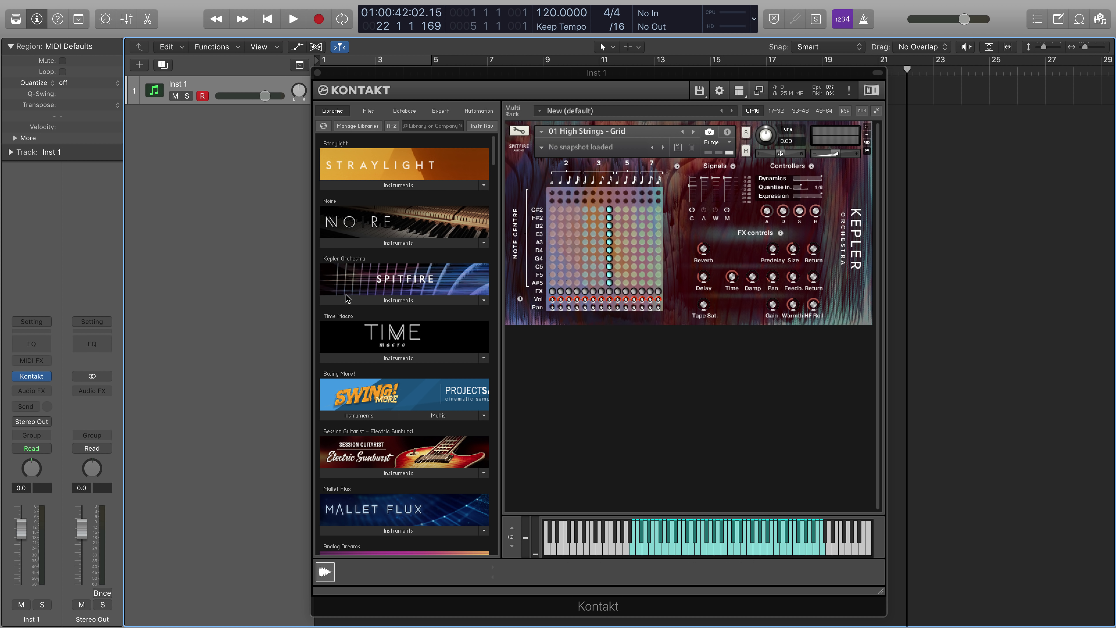
Search the Kontakt libraries for "ostin" and load Ostinato - Strings 24 bit in place of the current instrument
{"action": "scroll", "coordinate": [385, 360], "scroll_direction": "down", "scroll_amount": 10}
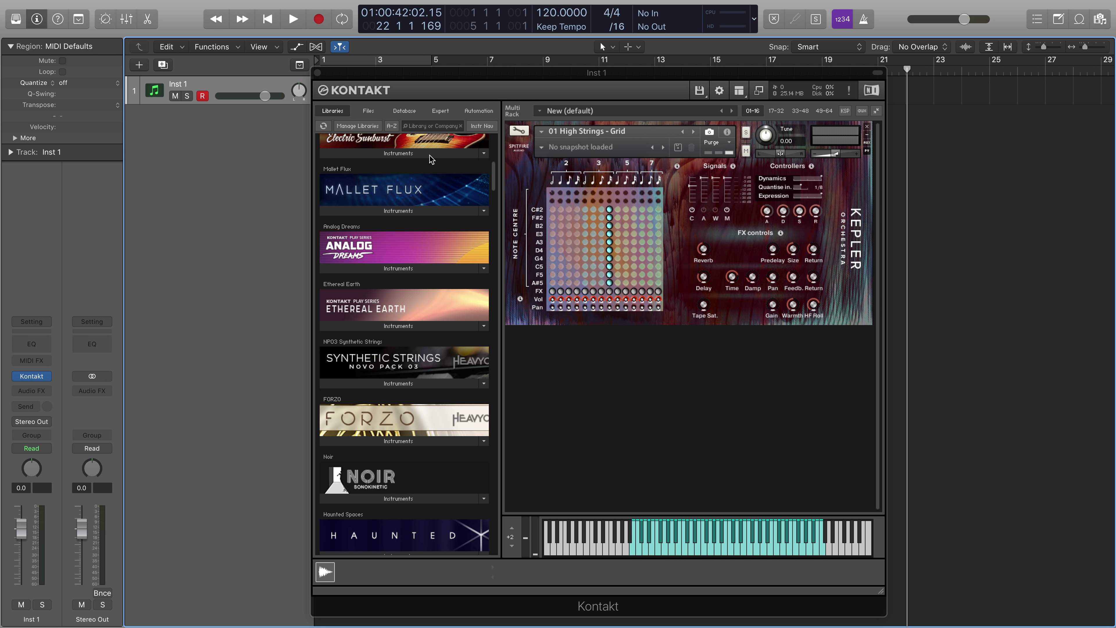
{"action": "left_click", "coordinate": [430, 127]}
{"action": "type", "text": "ostin"}
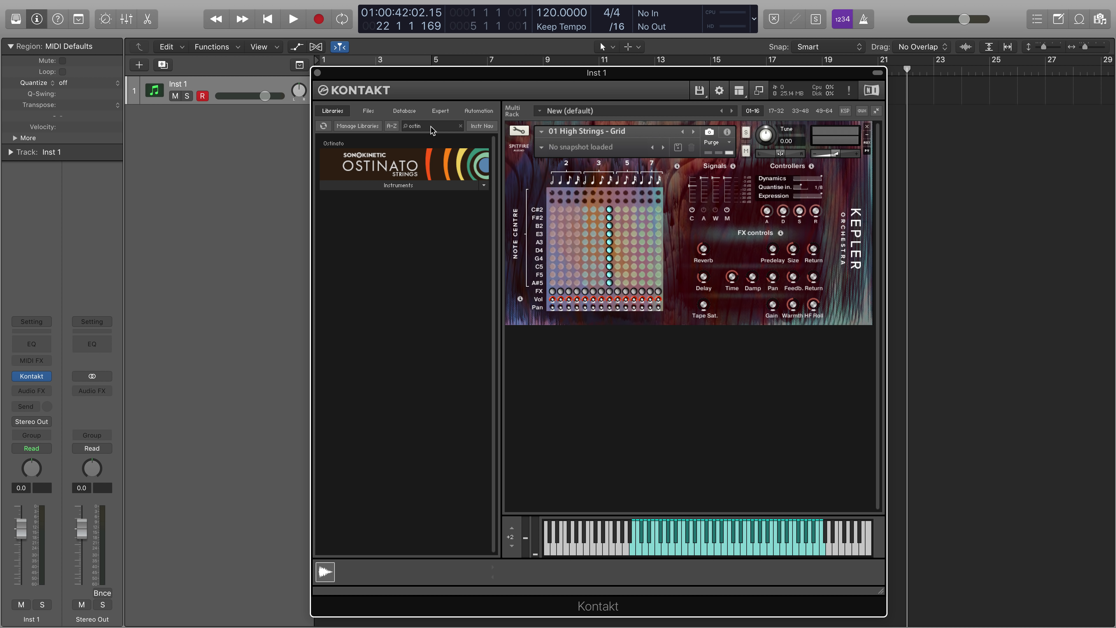
{"action": "left_click", "coordinate": [393, 188]}
{"action": "left_click_drag", "start_coordinate": [374, 210], "coordinate": [694, 220]}
{"action": "left_click", "coordinate": [646, 205]}
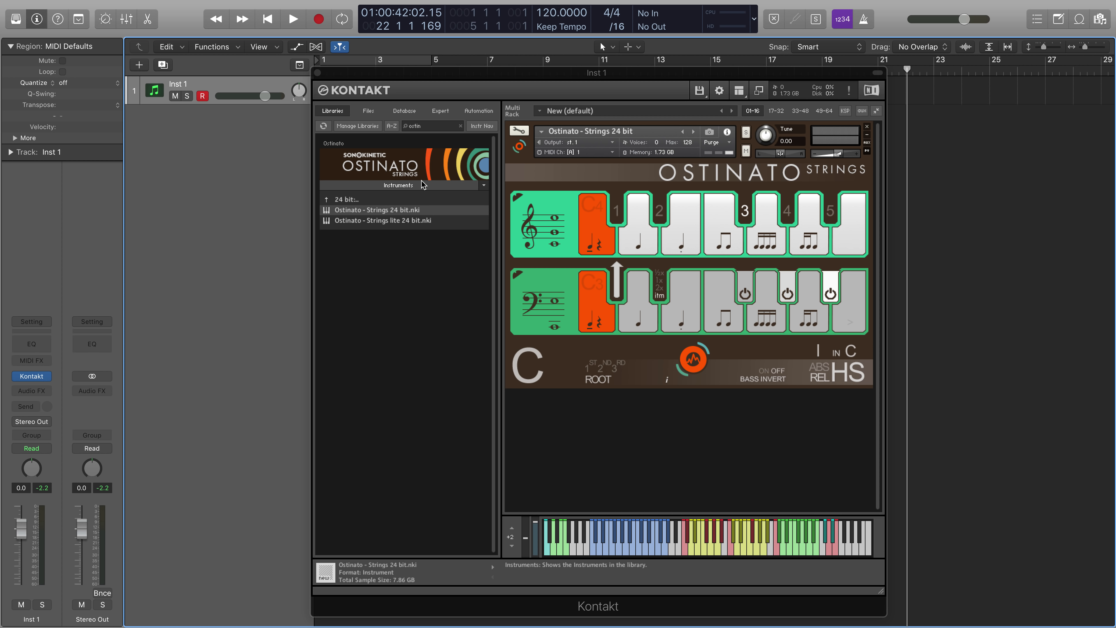
Clear the library search, replace the loaded instrument with Kepler Orchestra's 01 High Strings - Grid, and return to its folder list
{"action": "left_click", "coordinate": [460, 127]}
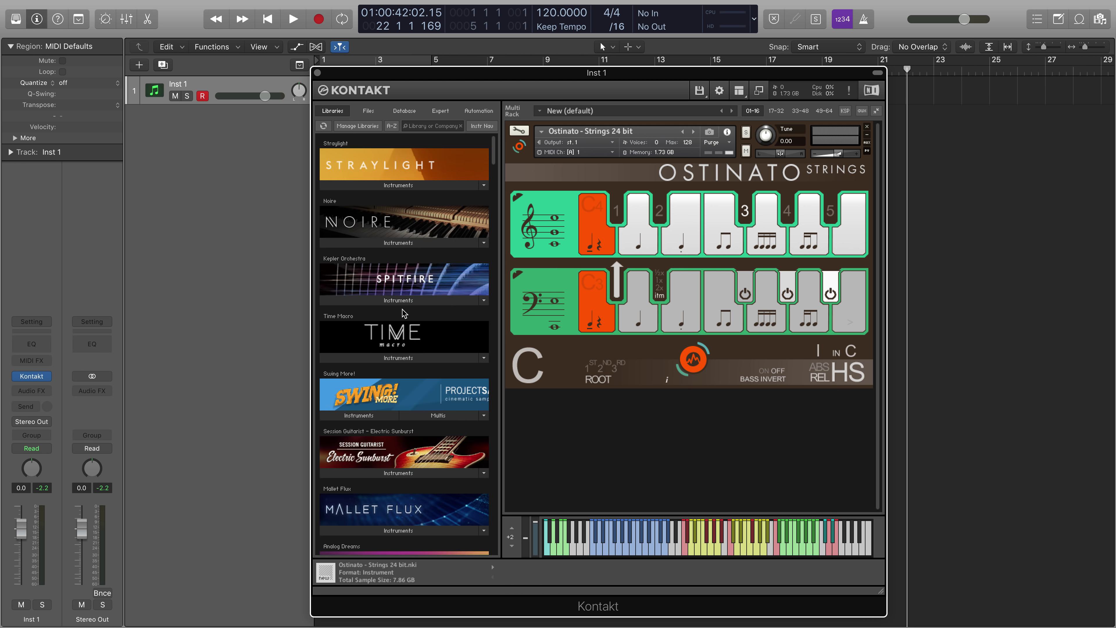
{"action": "left_click", "coordinate": [396, 300]}
{"action": "left_click_drag", "start_coordinate": [361, 326], "coordinate": [511, 330]}
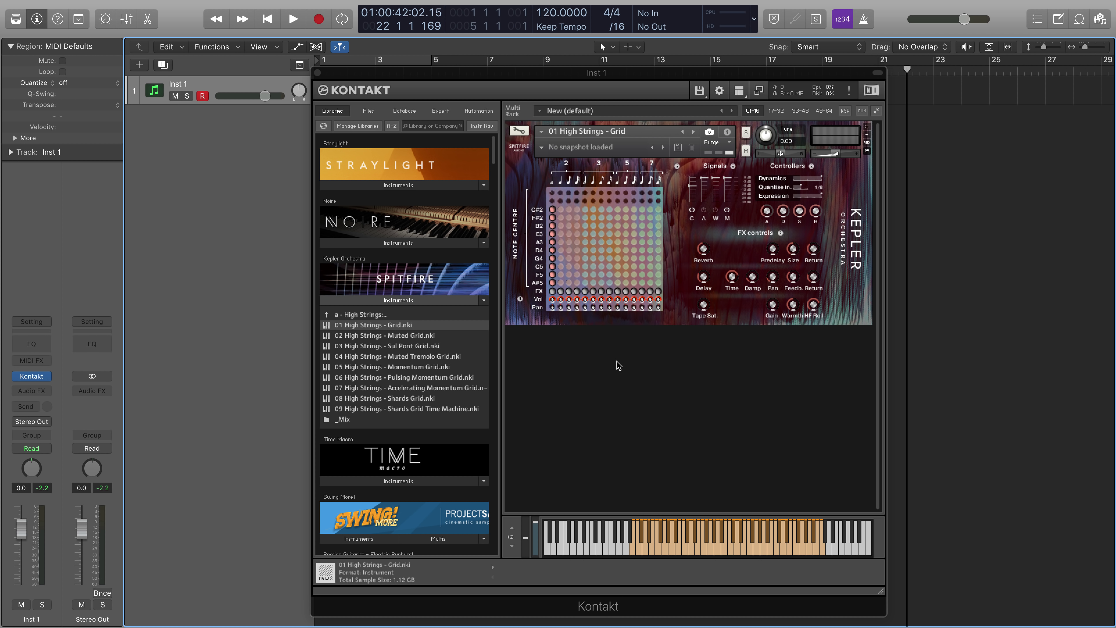
{"action": "left_click", "coordinate": [370, 315]}
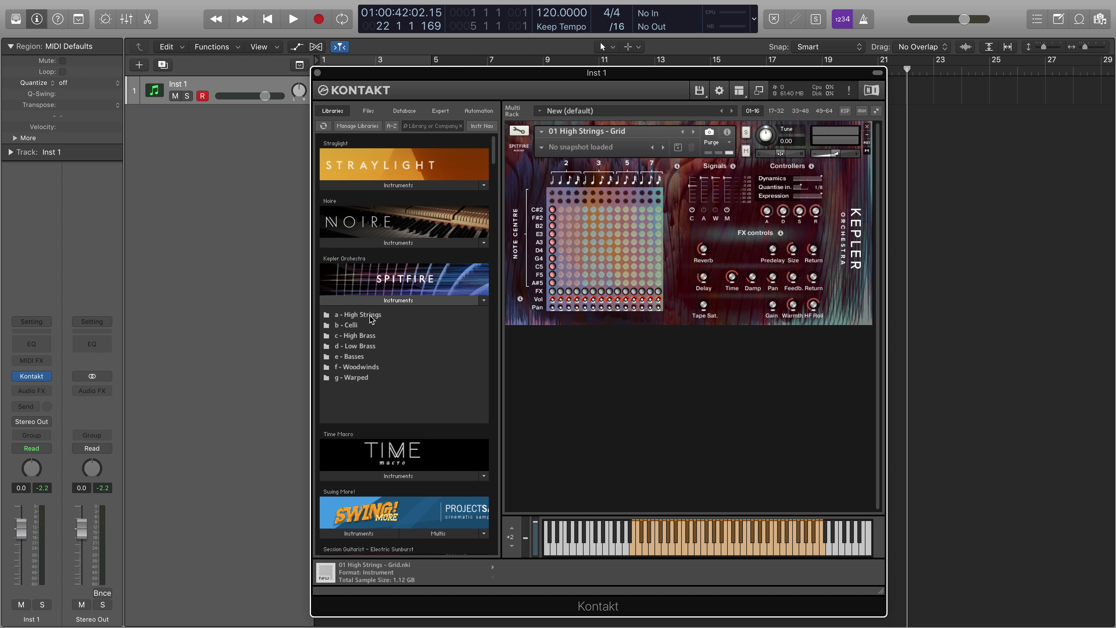